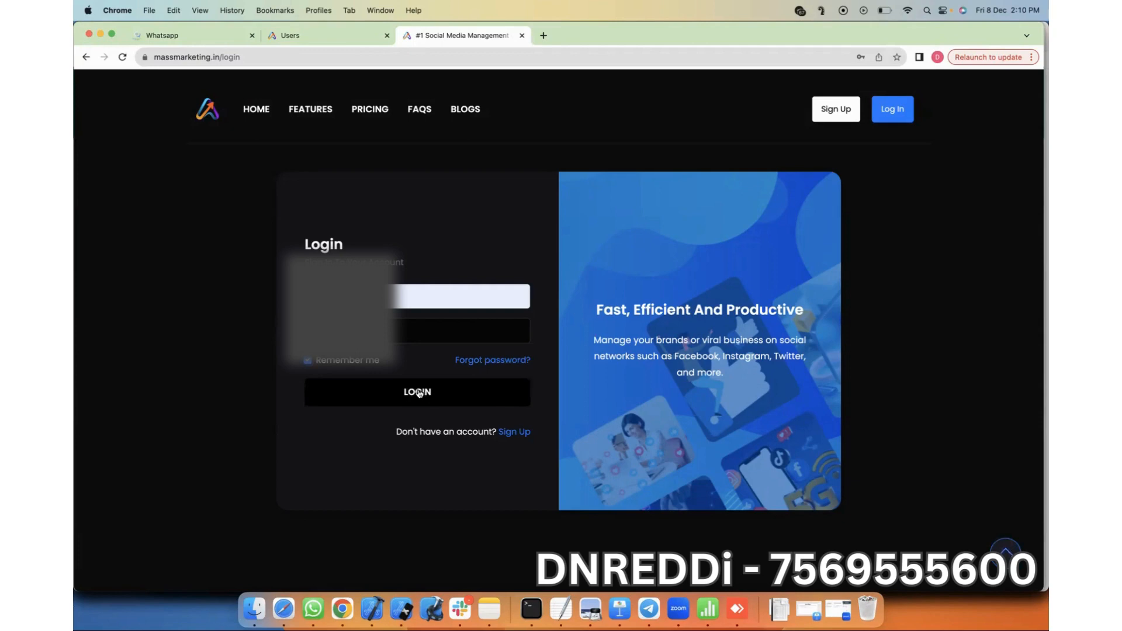
Step: Log in to the MassMarketing admin account with the filled-in credentials
{"action": "left_click", "coordinate": [418, 393]}
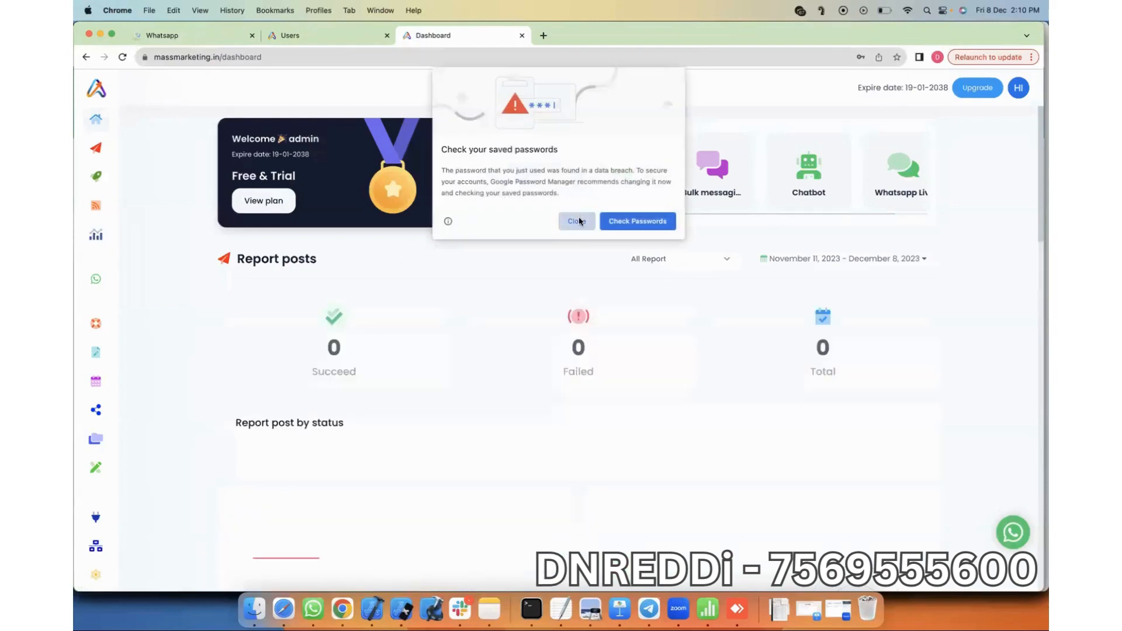
Step: Dismiss the password warning, go to WhatsApp Contacts, and start adding a new contact group
{"action": "left_click", "coordinate": [573, 221]}
{"action": "left_click", "coordinate": [102, 124]}
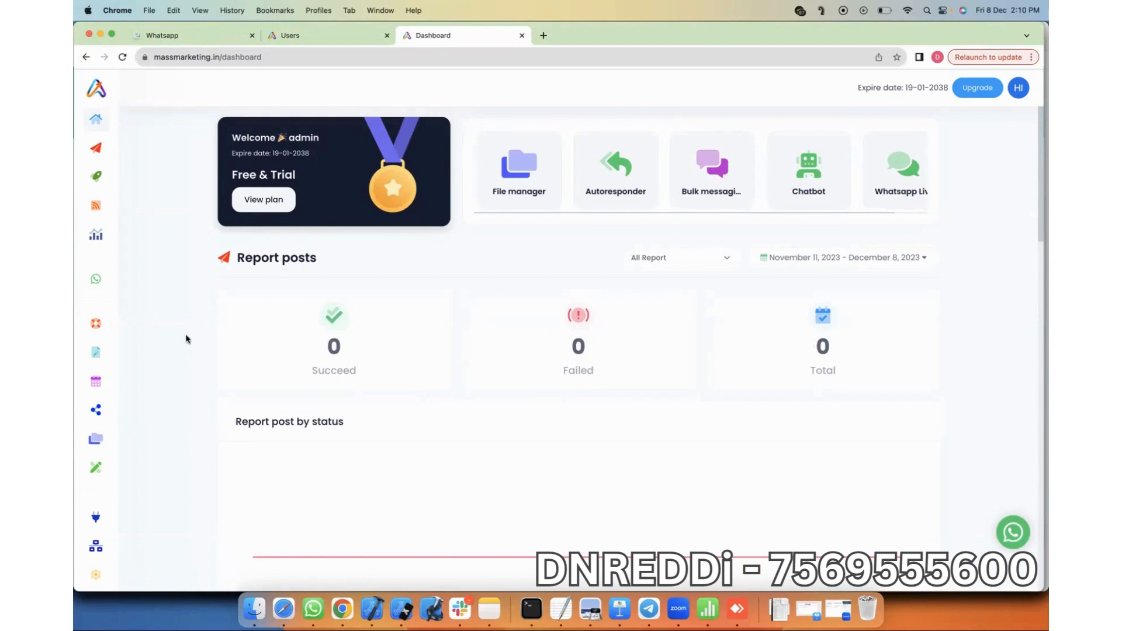
{"action": "left_click", "coordinate": [126, 282]}
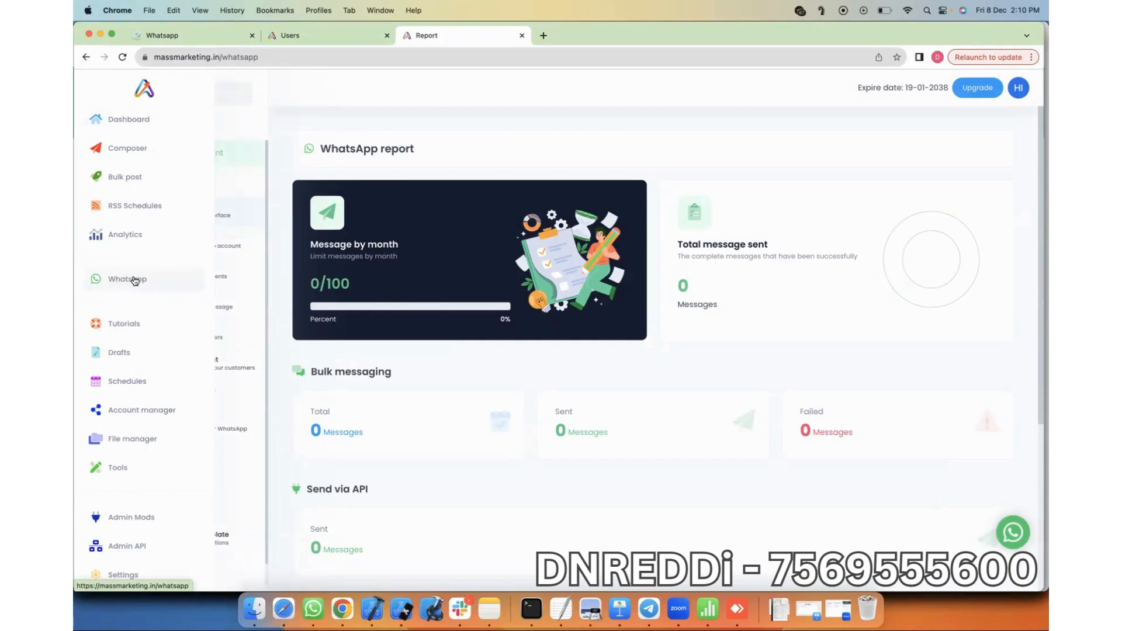
{"action": "scroll", "coordinate": [213, 281], "scroll_direction": "down", "scroll_amount": 1}
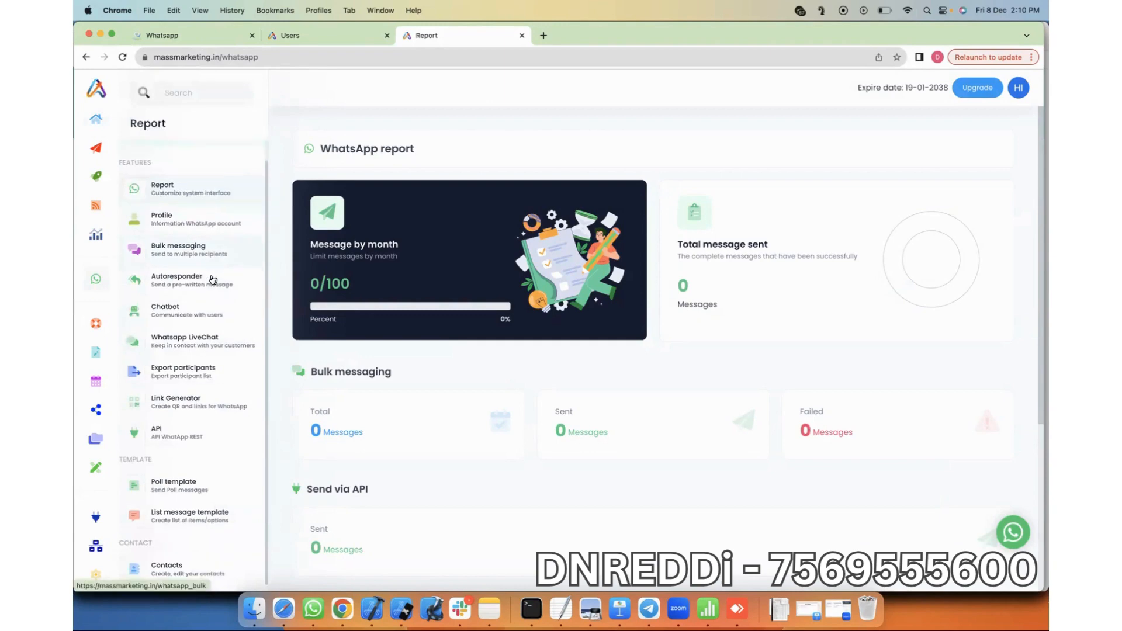
{"action": "left_click", "coordinate": [179, 571]}
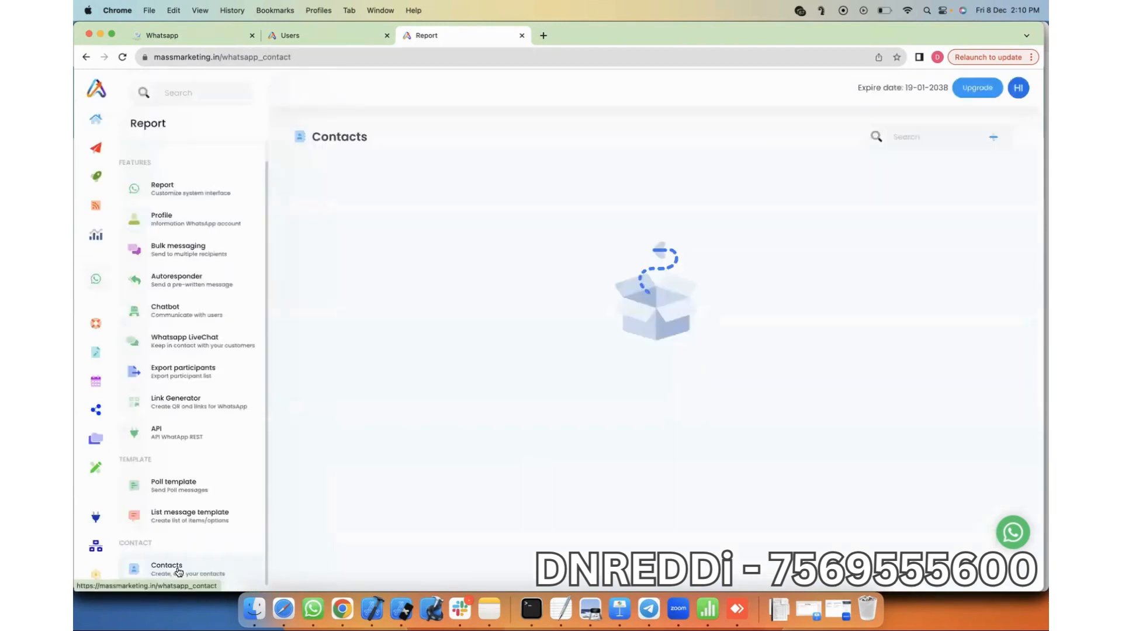
{"action": "left_click", "coordinate": [993, 139]}
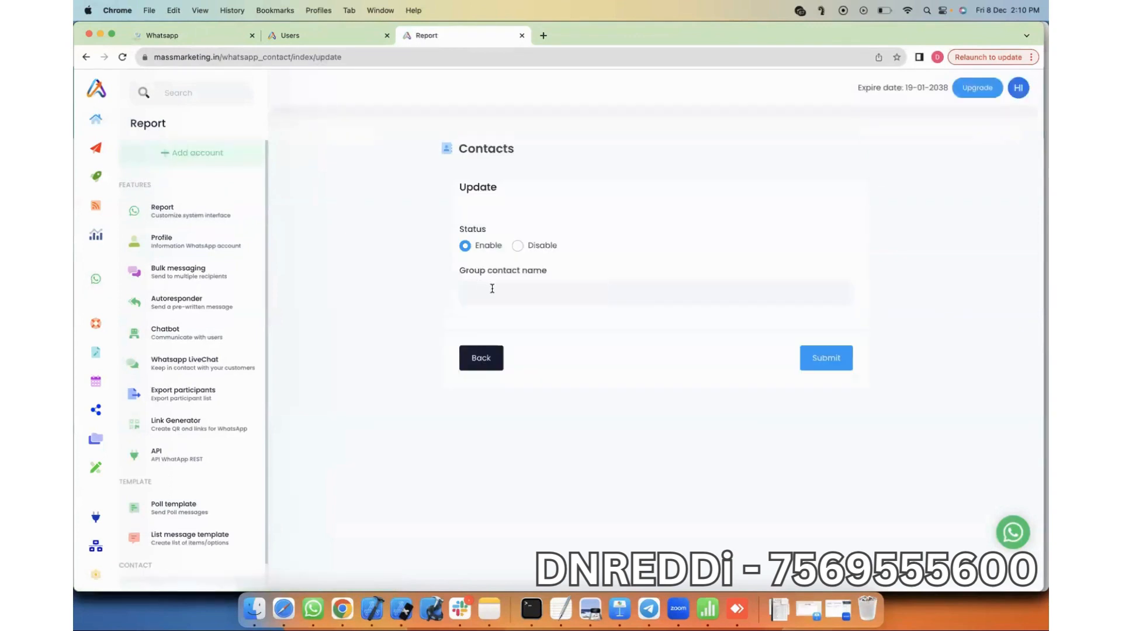
Step: Save an enabled group named 'Test' and open its phone number list
{"action": "left_click", "coordinate": [492, 288]}
{"action": "type", "text": "Test"}
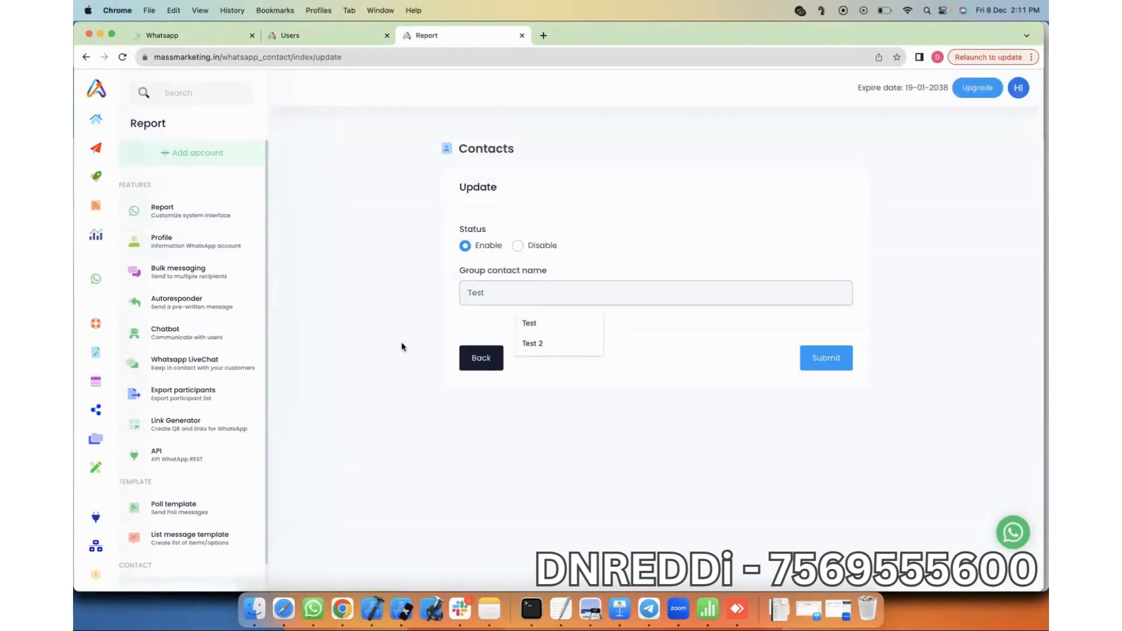
{"action": "left_click", "coordinate": [824, 356]}
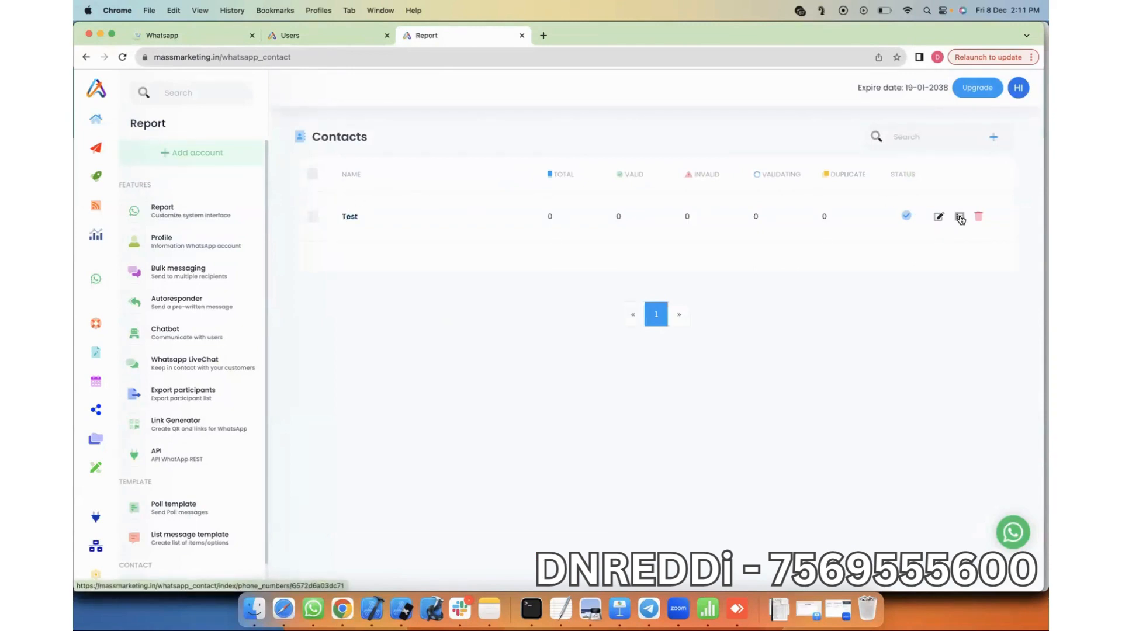
{"action": "left_click", "coordinate": [959, 217]}
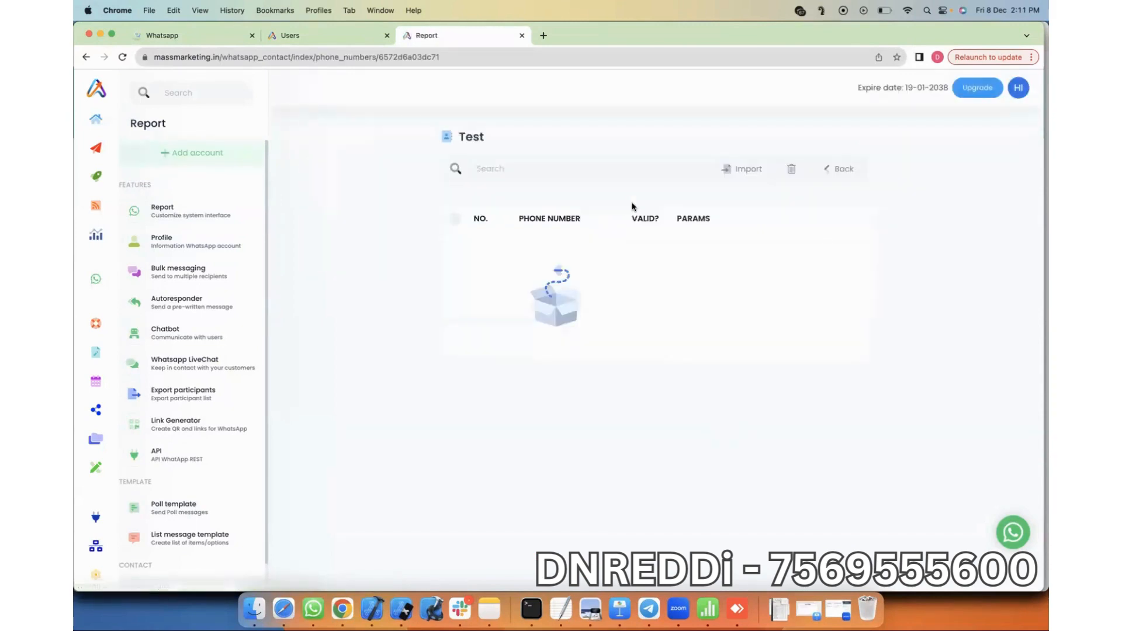
Step: Open the import form for the Test group and enter the two phone numbers
{"action": "left_click", "coordinate": [746, 169]}
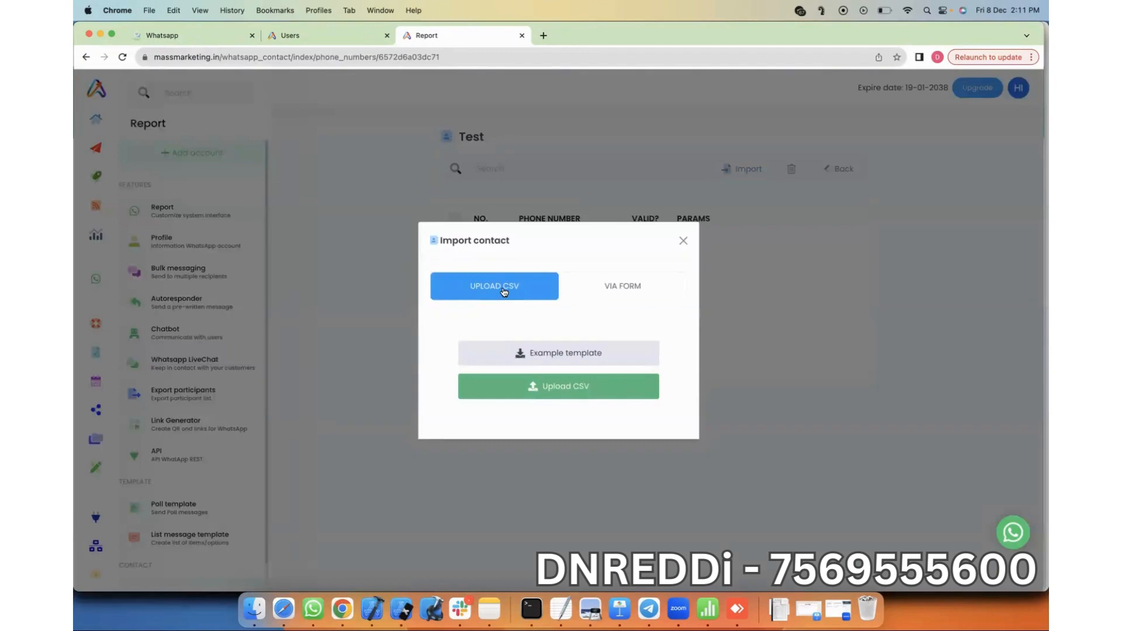
{"action": "left_click", "coordinate": [616, 288]}
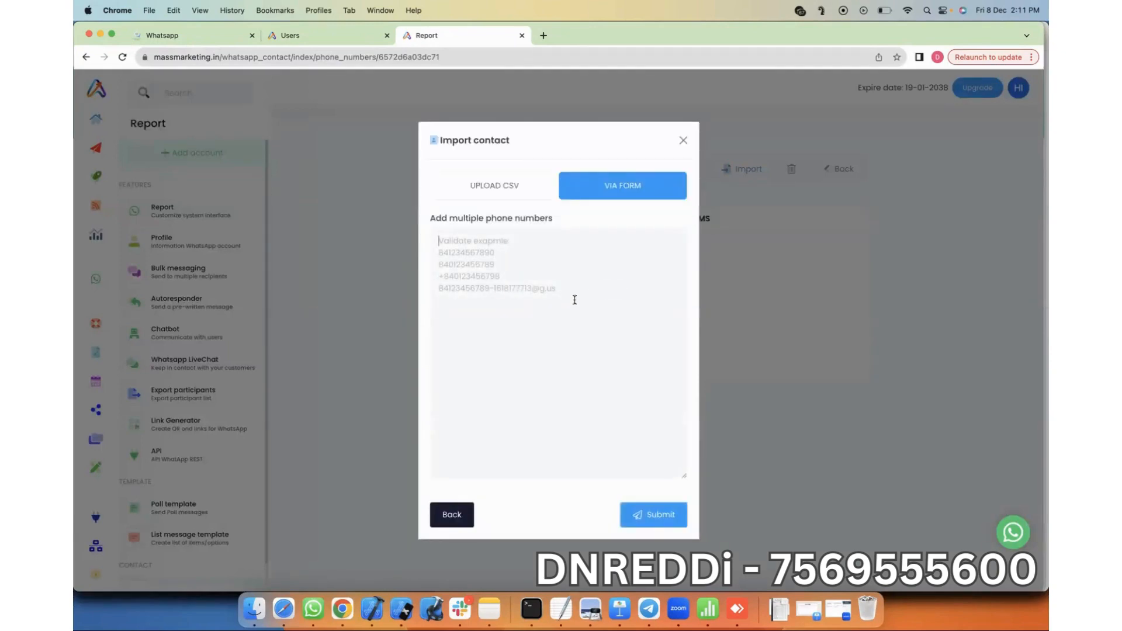
{"action": "type", "text": "("}
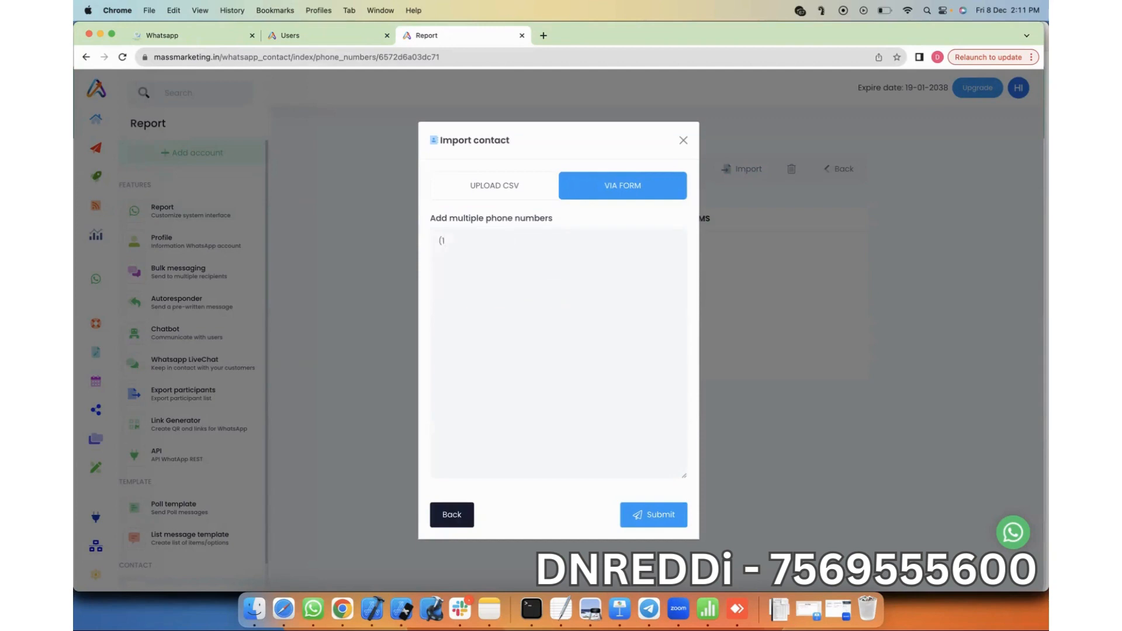
{"action": "key", "text": "BackSpace"}
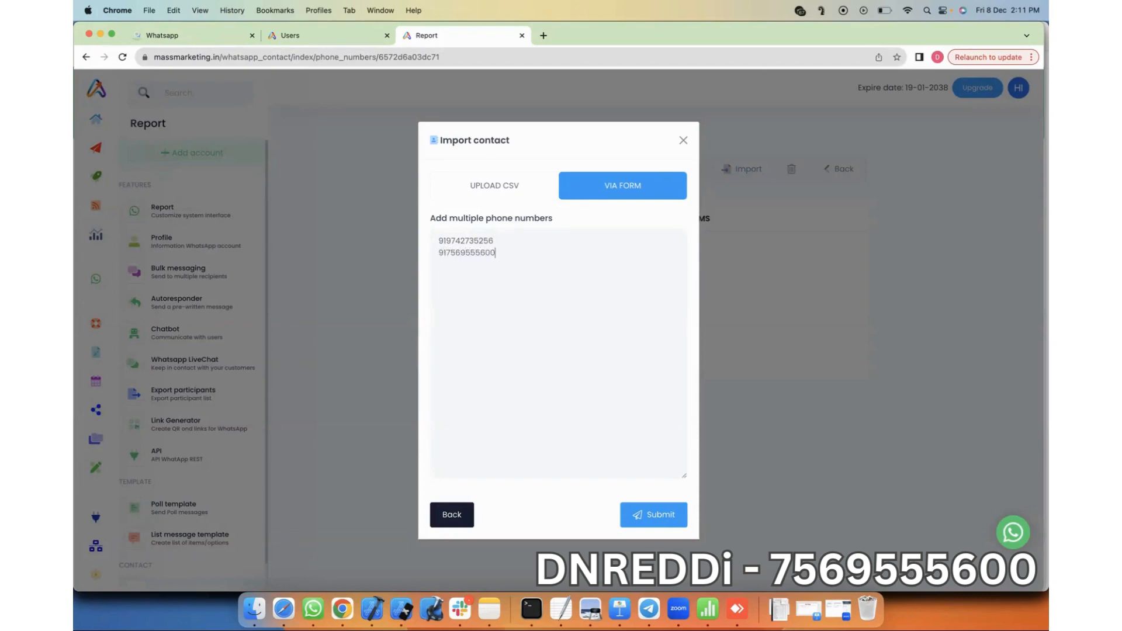
Step: Add a '+' prefix, check both numbers' country codes, and submit the import
{"action": "key", "text": "super+Left"}
{"action": "type", "text": "+"}
{"action": "key", "text": "Right"}
{"action": "key", "text": "shift+super+Left"}
{"action": "key", "text": "Up"}
{"action": "key", "text": "shift+Right"}
{"action": "key", "text": "shift+Right"}
{"action": "key", "text": "shift+super+Right"}
{"action": "key", "text": "shift+Down"}
{"action": "key", "text": "Right"}
{"action": "key", "text": "shift+super+Left"}
{"action": "key", "text": "shift+Up"}
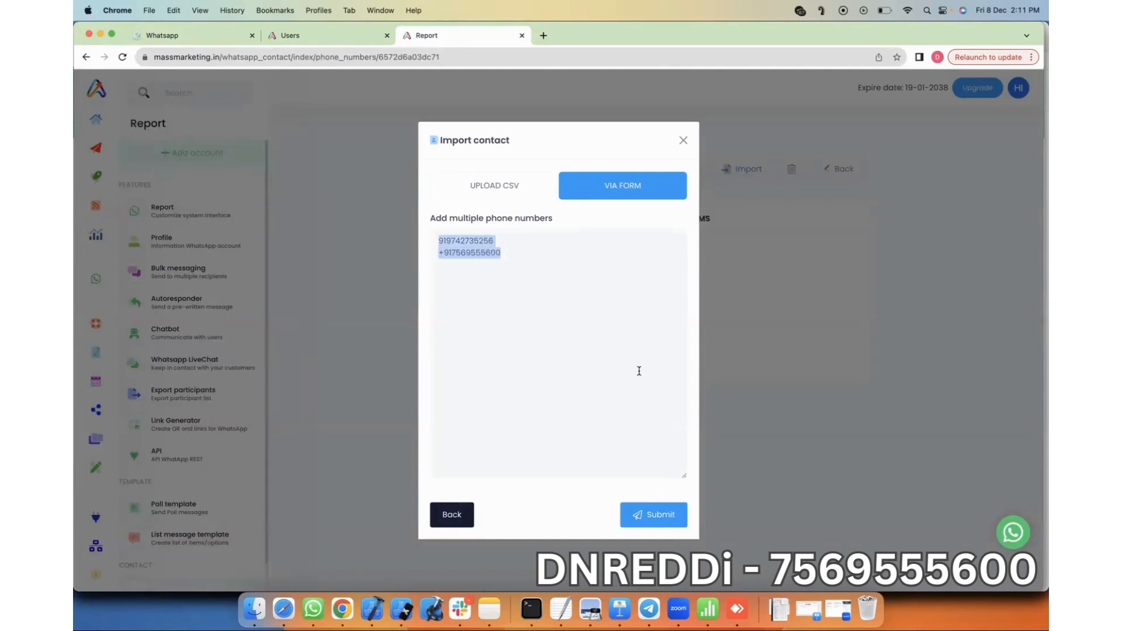
{"action": "key", "text": "Right"}
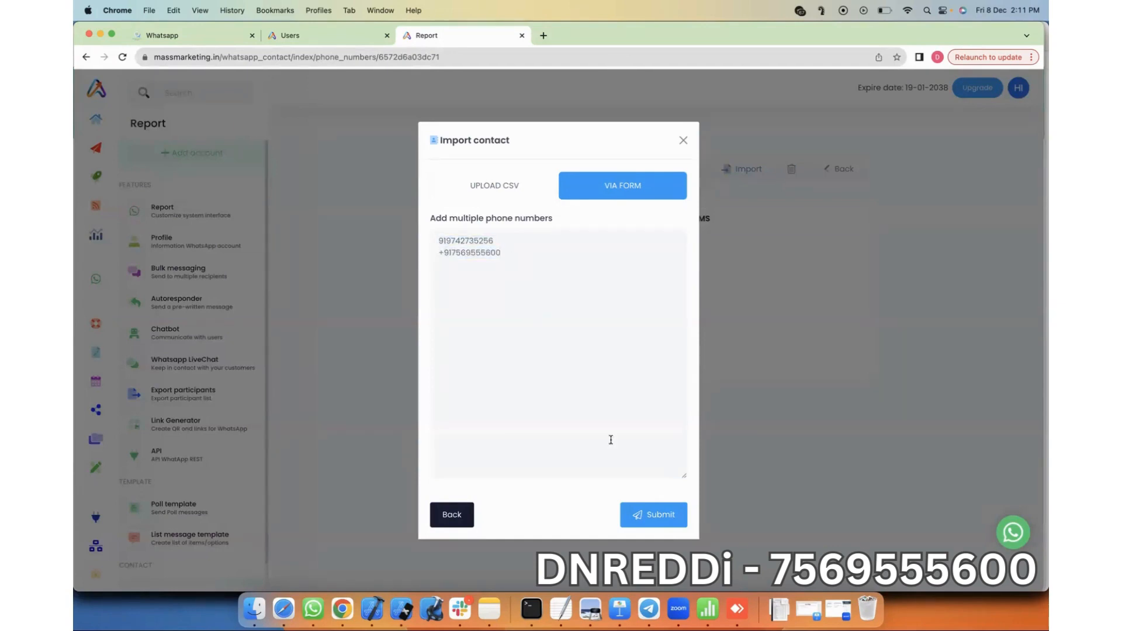
{"action": "left_click", "coordinate": [655, 509]}
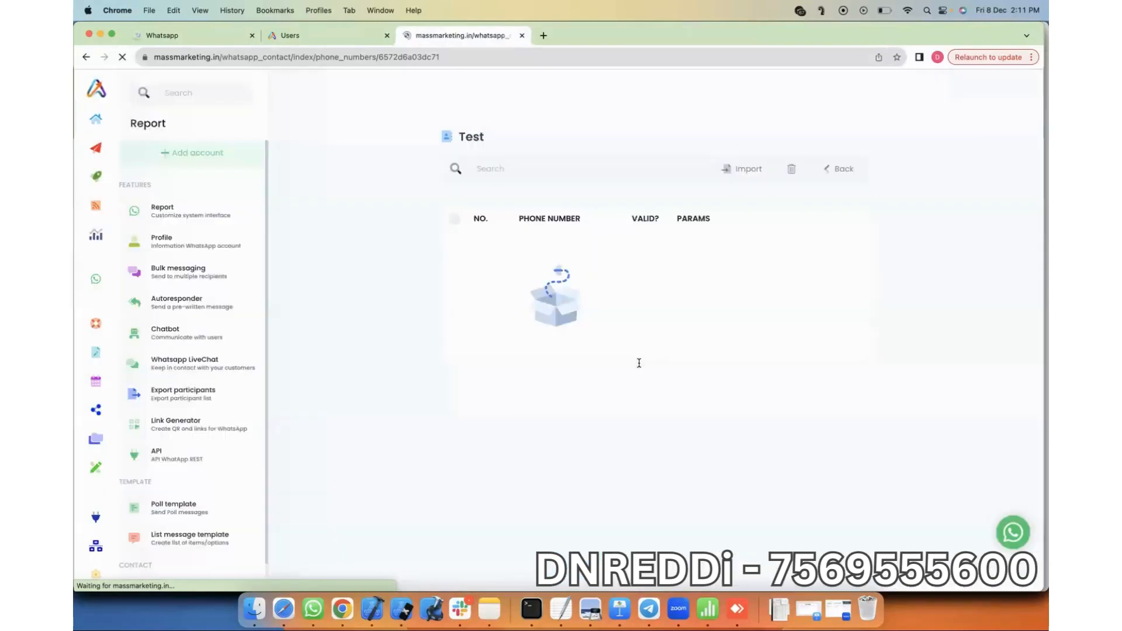
Step: Navigate through the WhatsApp section to the Bulk messaging campaigns page
{"action": "left_click", "coordinate": [184, 155]}
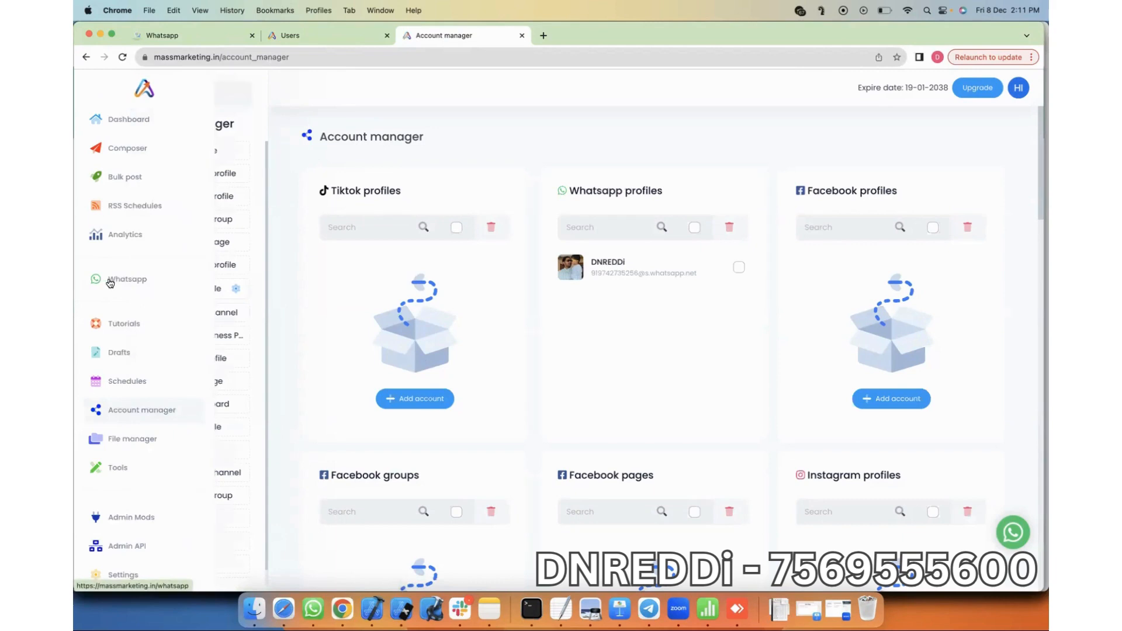
{"action": "left_click", "coordinate": [117, 281]}
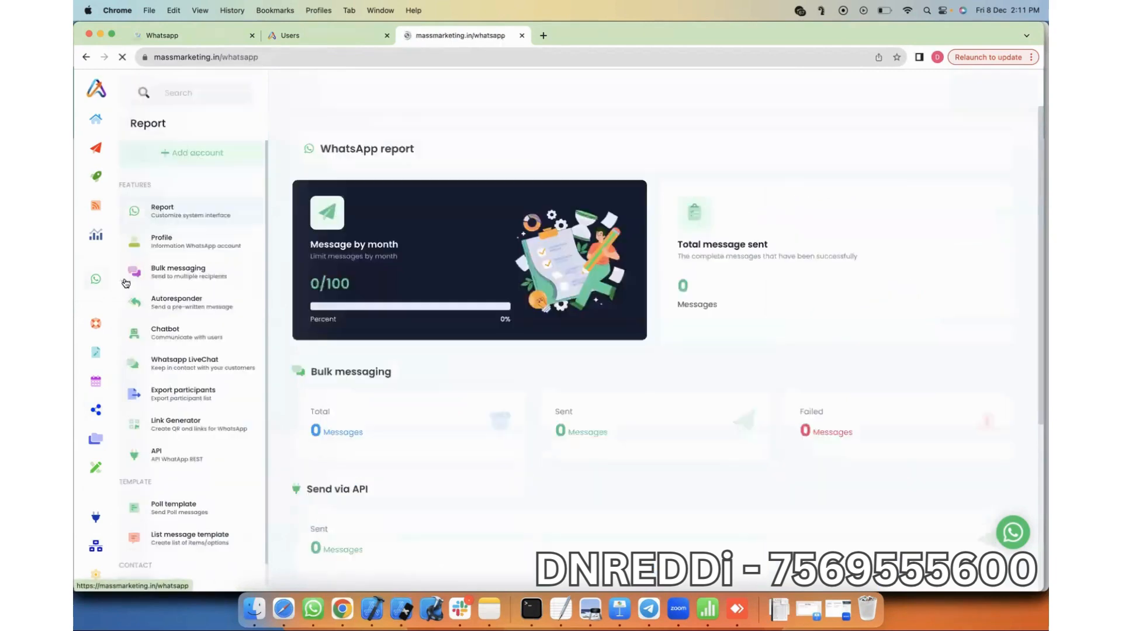
{"action": "left_click", "coordinate": [177, 277]}
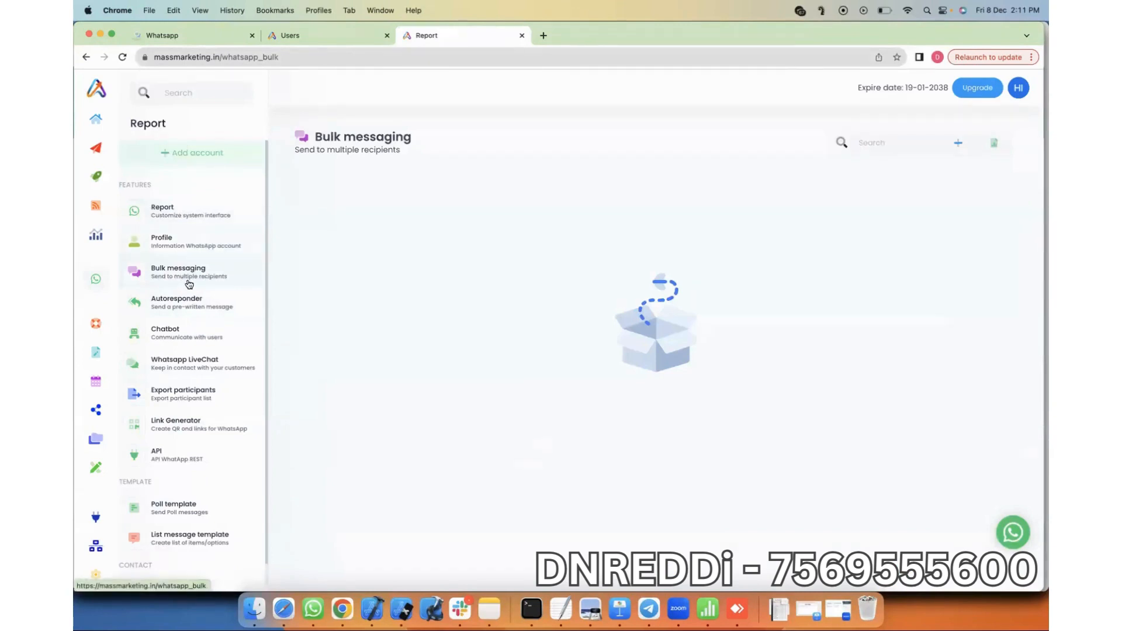
Step: Start a new bulk campaign with the connected WhatsApp profile as sender
{"action": "left_click", "coordinate": [187, 281]}
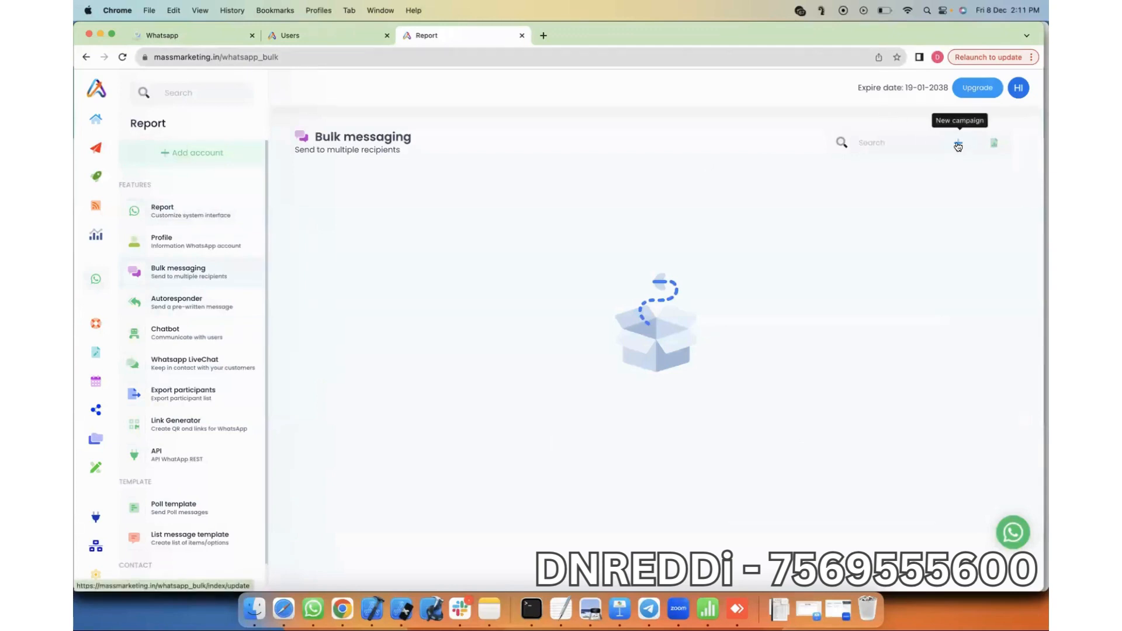
{"action": "left_click", "coordinate": [958, 146]}
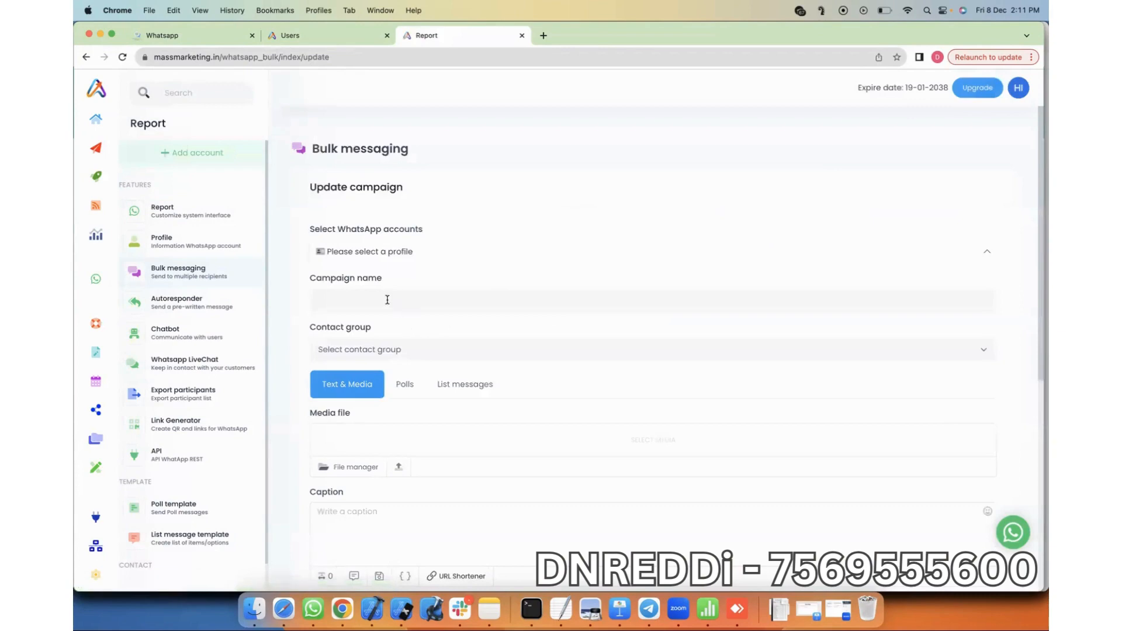
{"action": "left_click", "coordinate": [386, 299]}
{"action": "left_click", "coordinate": [403, 252]}
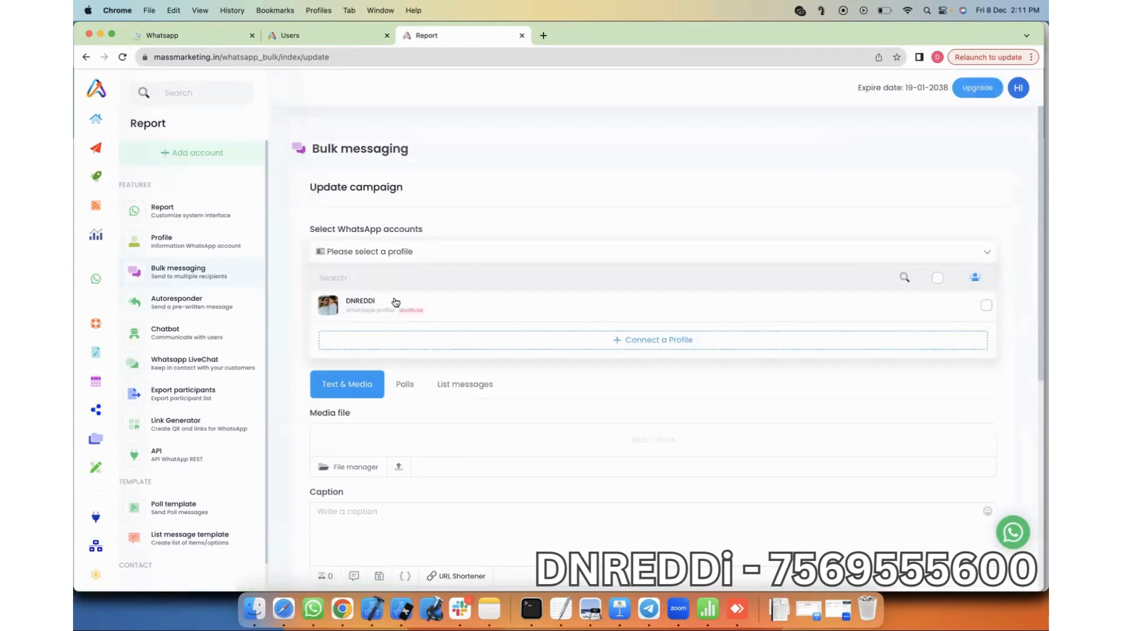
{"action": "left_click", "coordinate": [358, 310]}
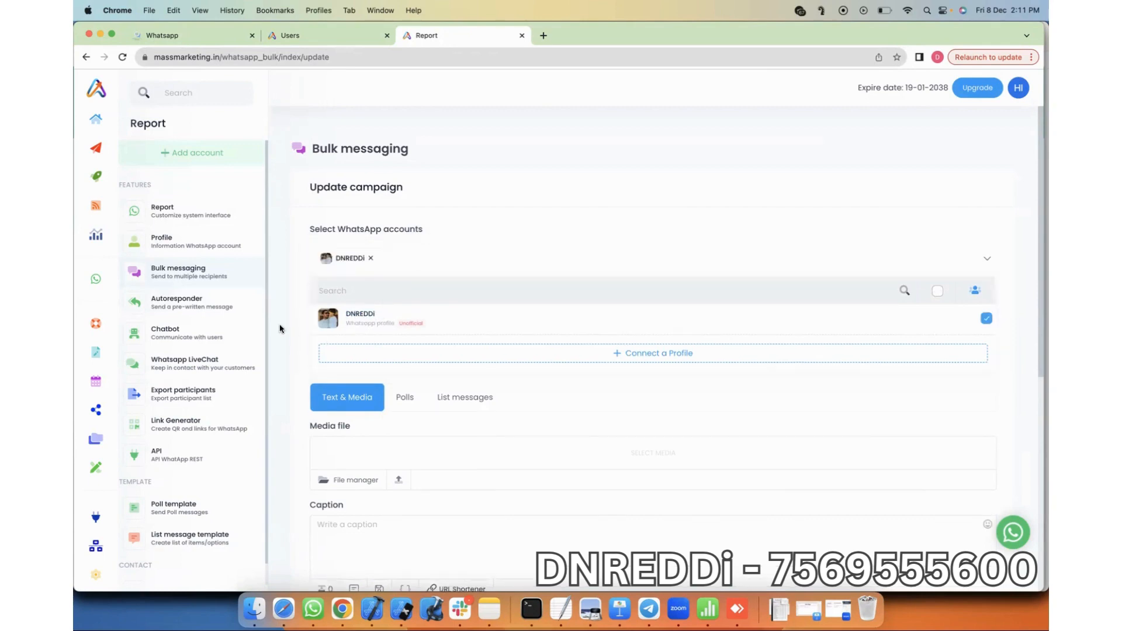
{"action": "left_click", "coordinate": [282, 328]}
Step: Name the campaign 'WelcomeMessage-Test' and target the Test contact group
{"action": "left_click", "coordinate": [377, 316]}
{"action": "type", "text": "Welcom"}
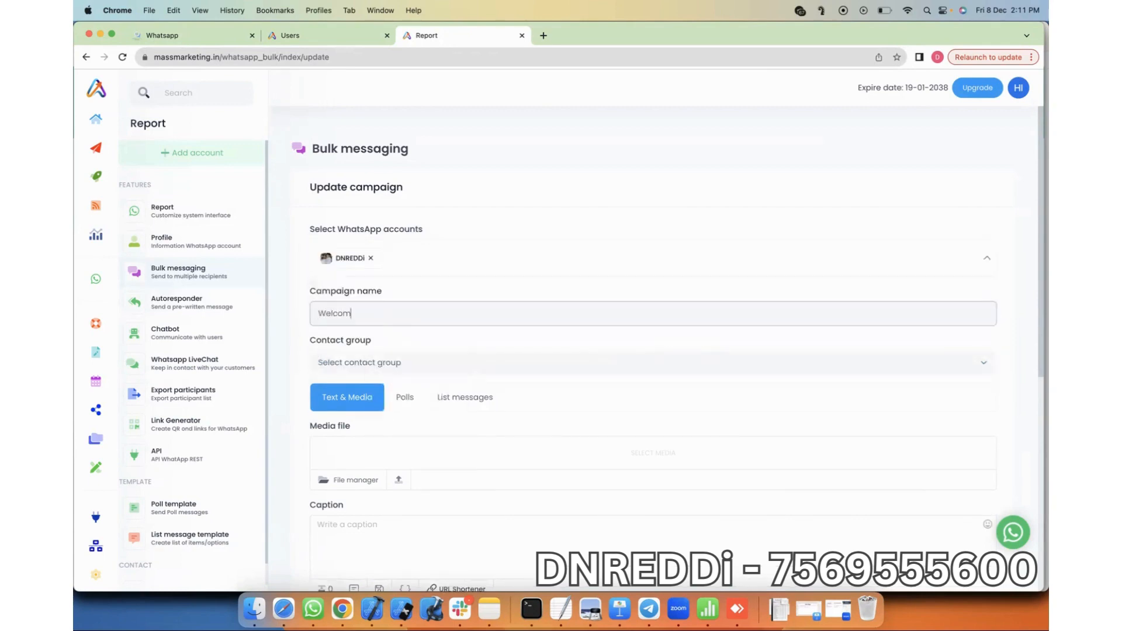
{"action": "type", "text": "eMessage-Test"}
{"action": "double_click", "coordinate": [396, 315]}
{"action": "key", "text": "BackSpace"}
{"action": "key", "text": "BackSpace"}
{"action": "type", "text": "-Test"}
{"action": "left_click", "coordinate": [400, 362]}
{"action": "left_click", "coordinate": [379, 377]}
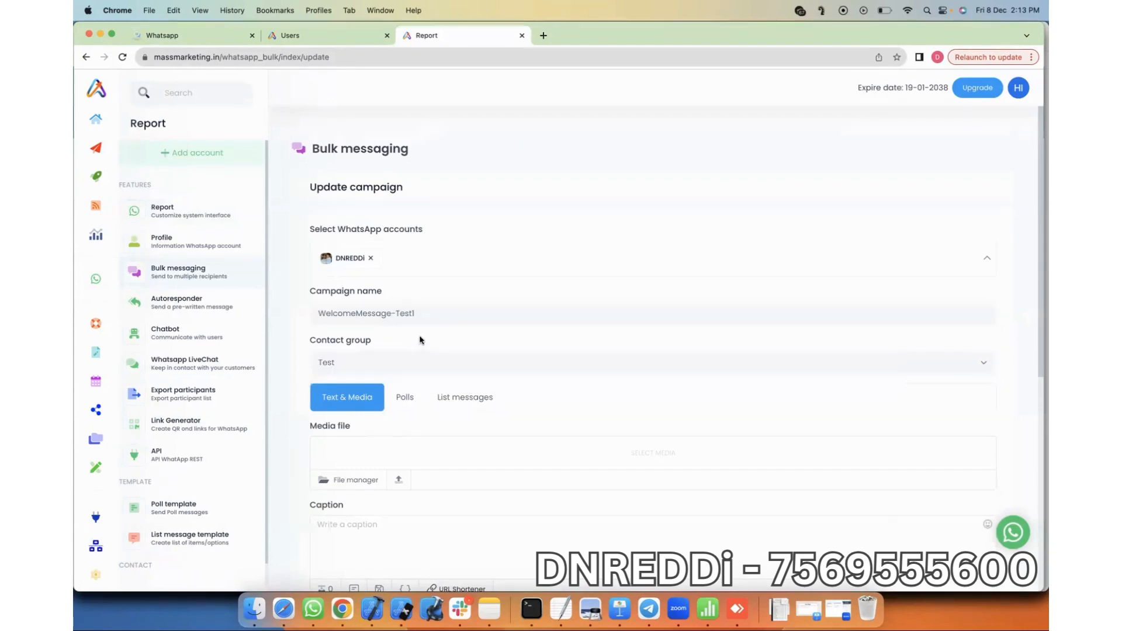
{"action": "left_click", "coordinate": [444, 315]}
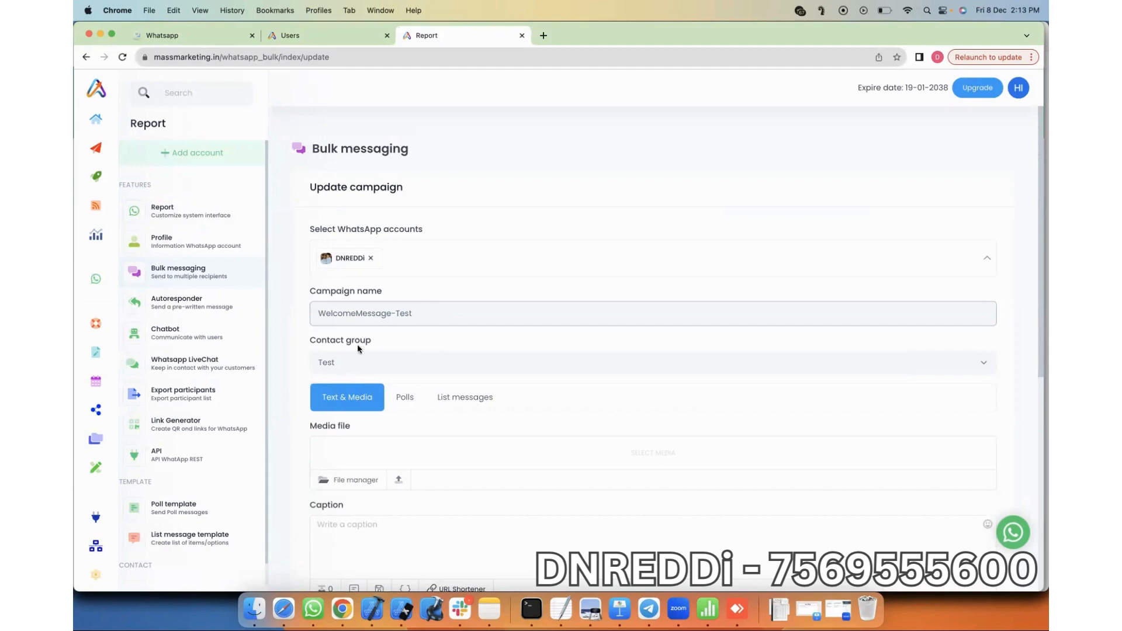
Step: Upload Catalog-3.png and attach it from the media library as the campaign image
{"action": "scroll", "coordinate": [363, 380], "scroll_direction": "down", "scroll_amount": 2}
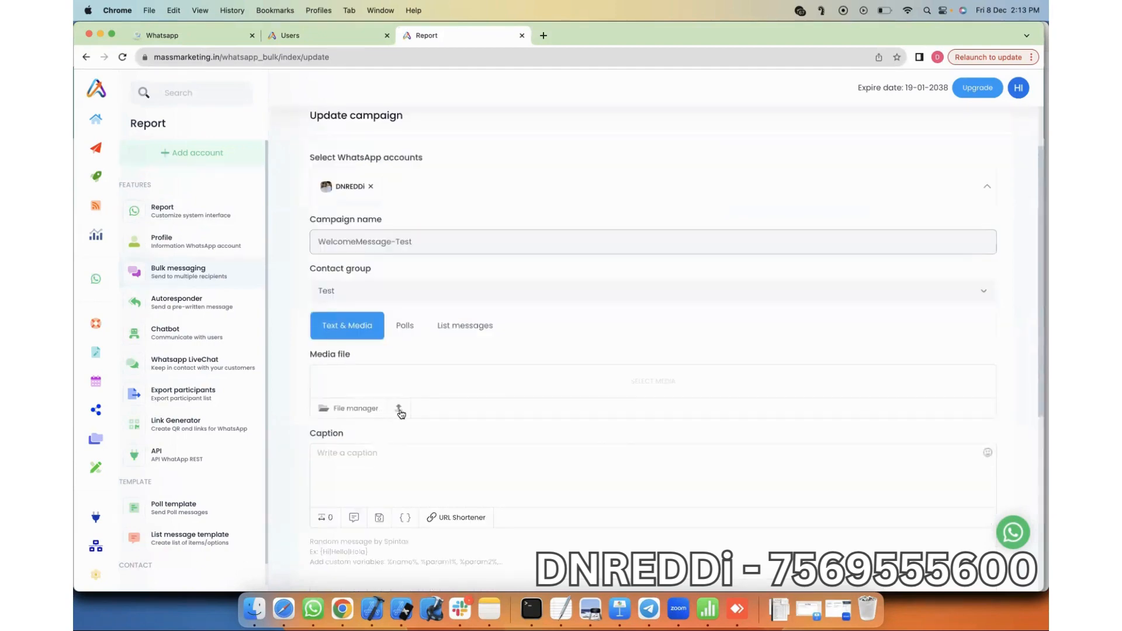
{"action": "left_click", "coordinate": [399, 410]}
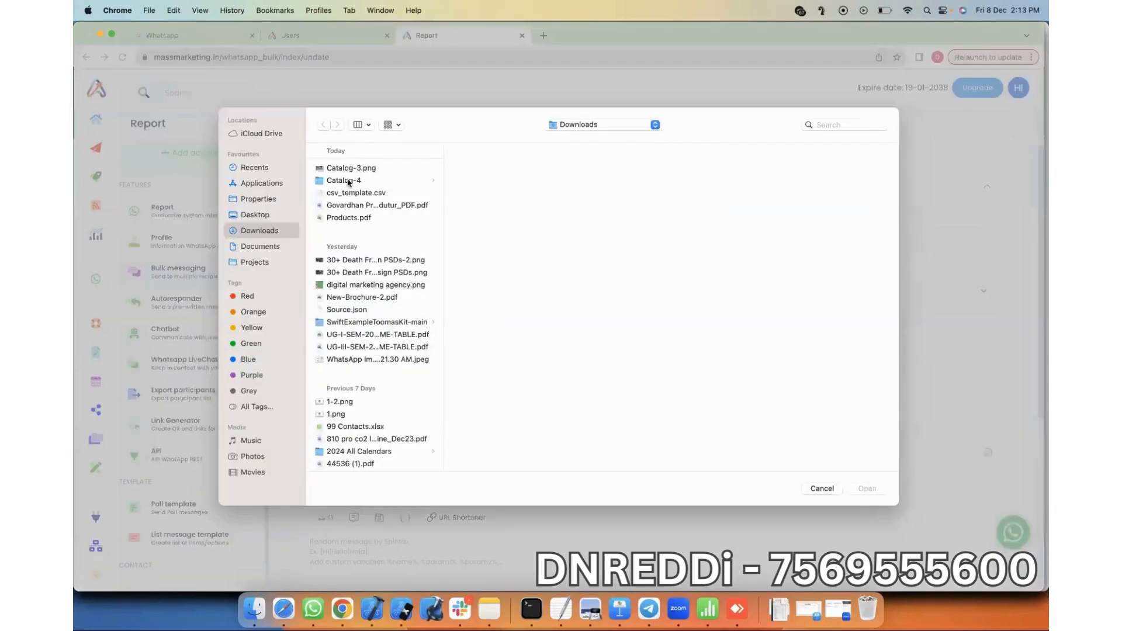
{"action": "left_click", "coordinate": [350, 169]}
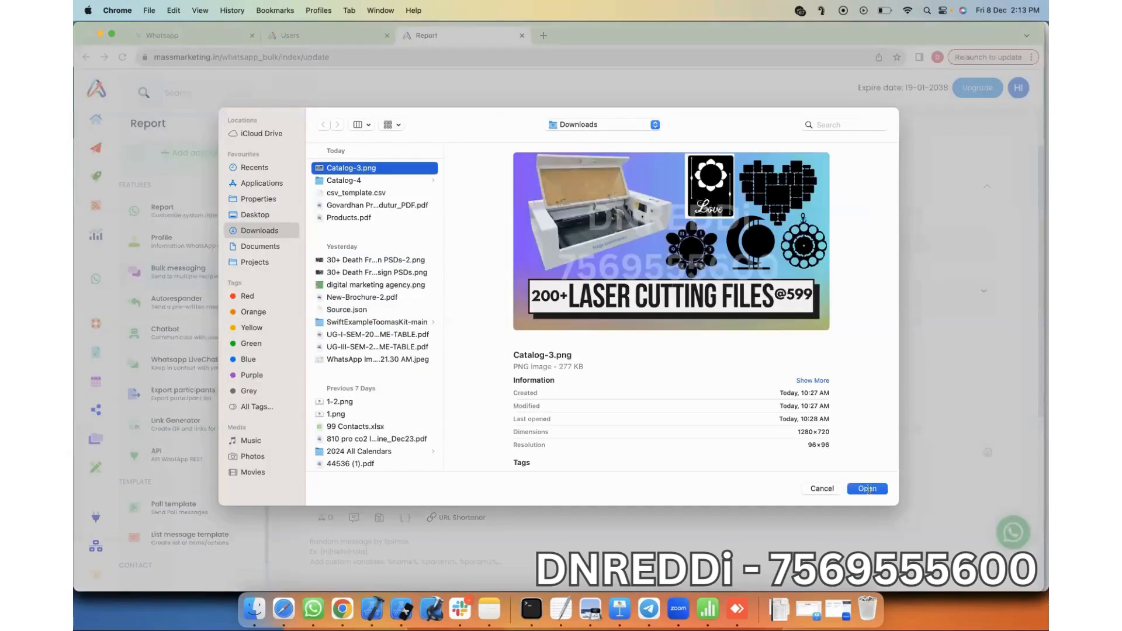
{"action": "key", "text": "Return"}
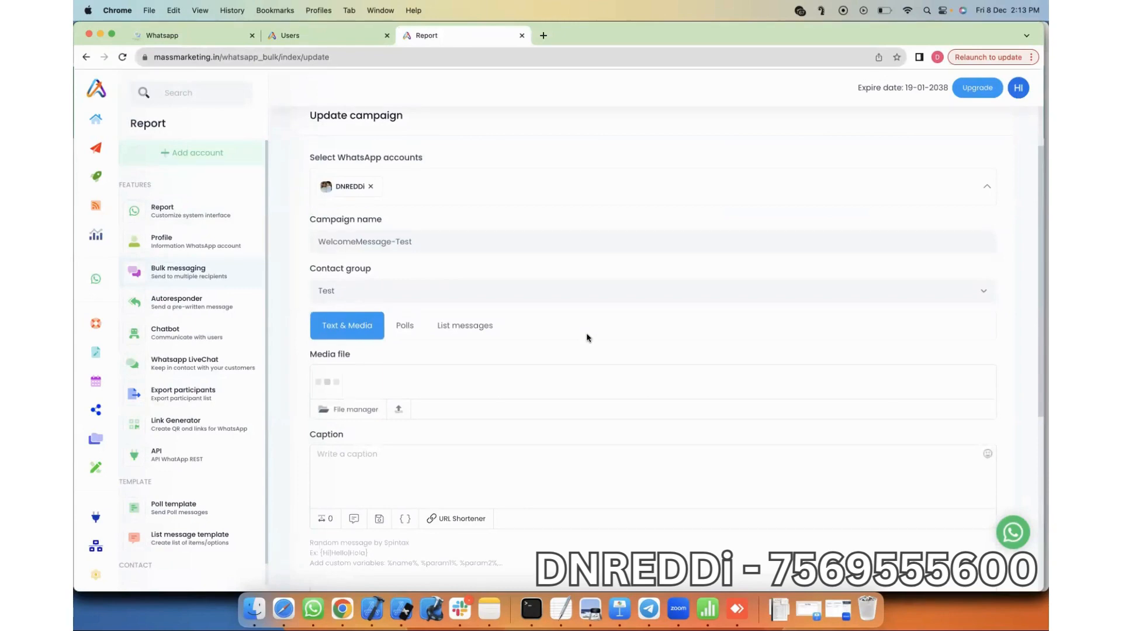
{"action": "scroll", "coordinate": [425, 398], "scroll_direction": "down", "scroll_amount": 3}
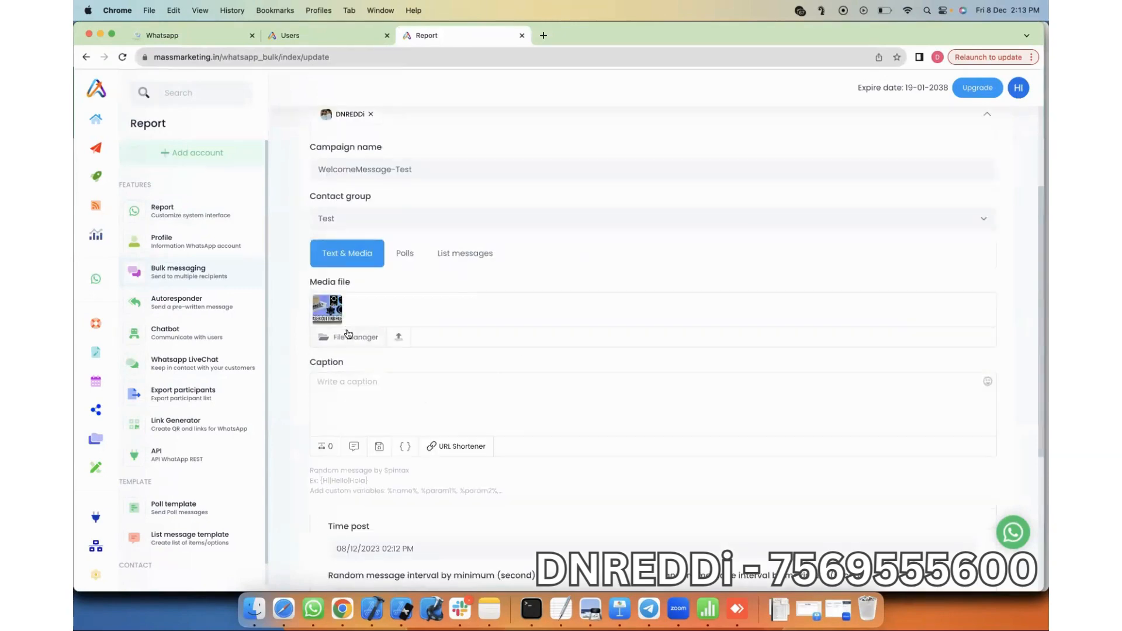
{"action": "left_click", "coordinate": [380, 345]}
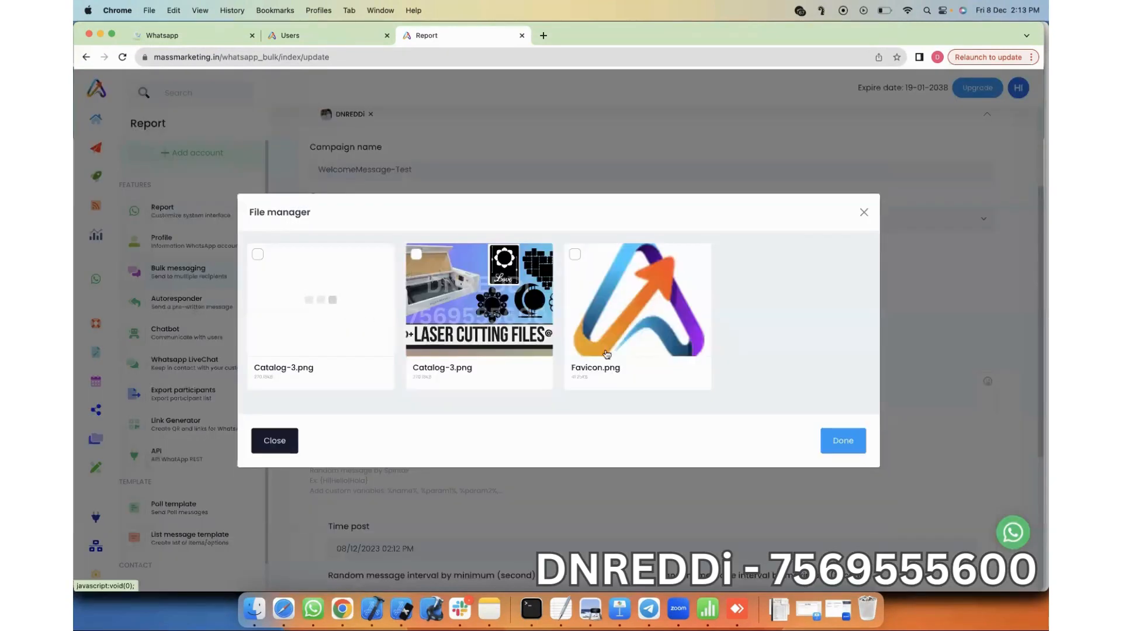
{"action": "left_click", "coordinate": [447, 359]}
{"action": "left_click", "coordinate": [396, 350]}
Step: Write the caption 'welcome to MassMarketing.in. Grow your business in 10X speed.'
{"action": "type", "text": "Test"}
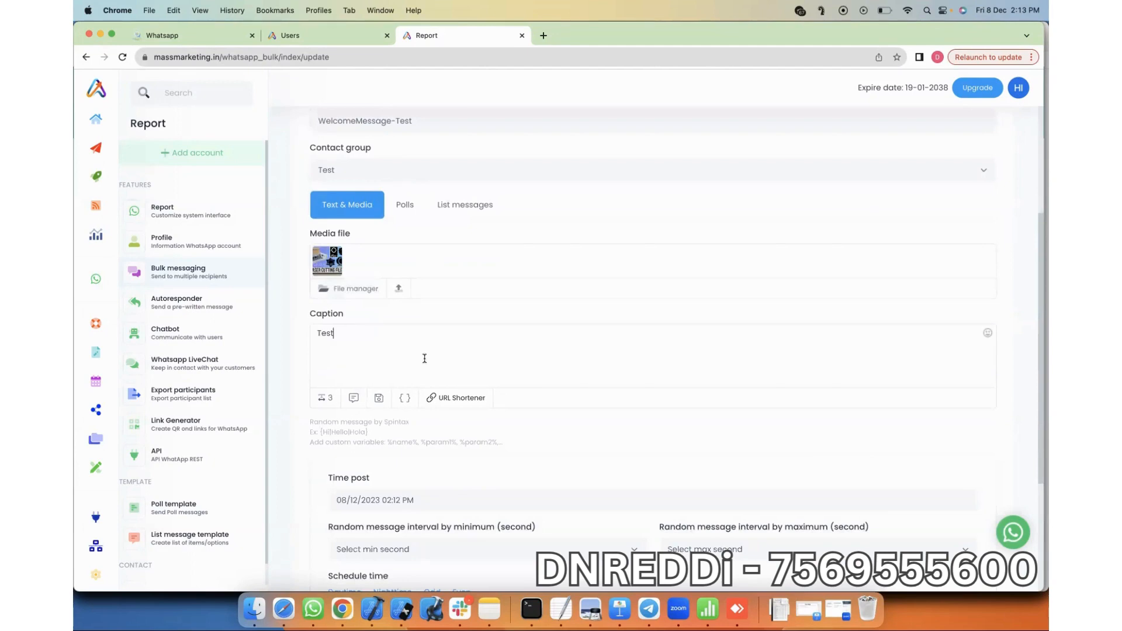
{"action": "scroll", "coordinate": [424, 358], "scroll_direction": "down", "scroll_amount": 1}
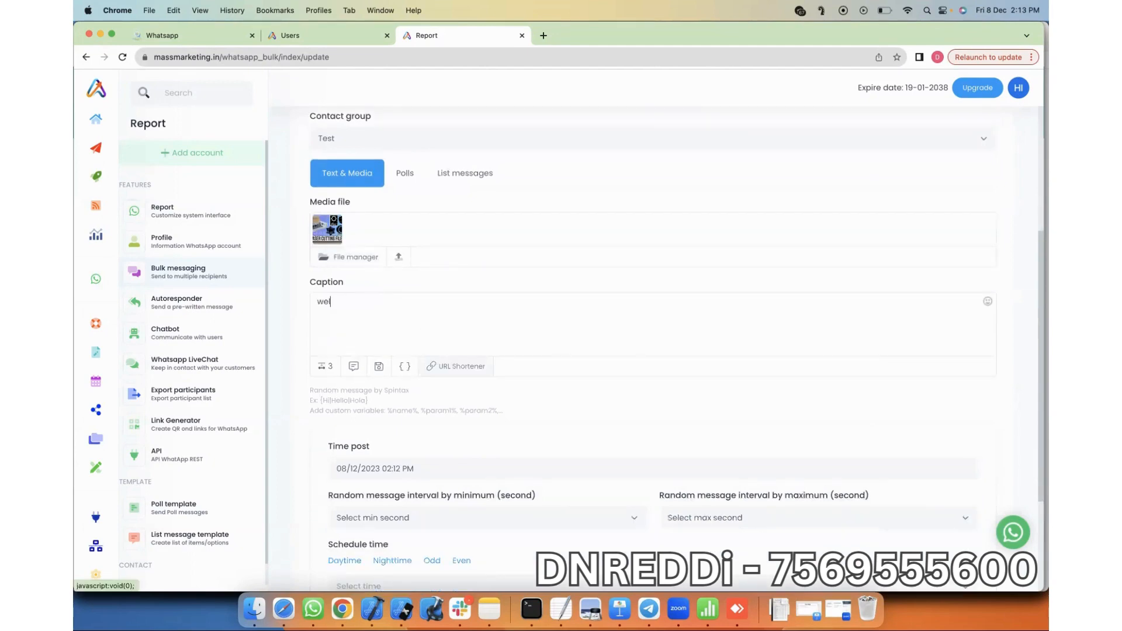
{"action": "type", "text": "come to Mass"}
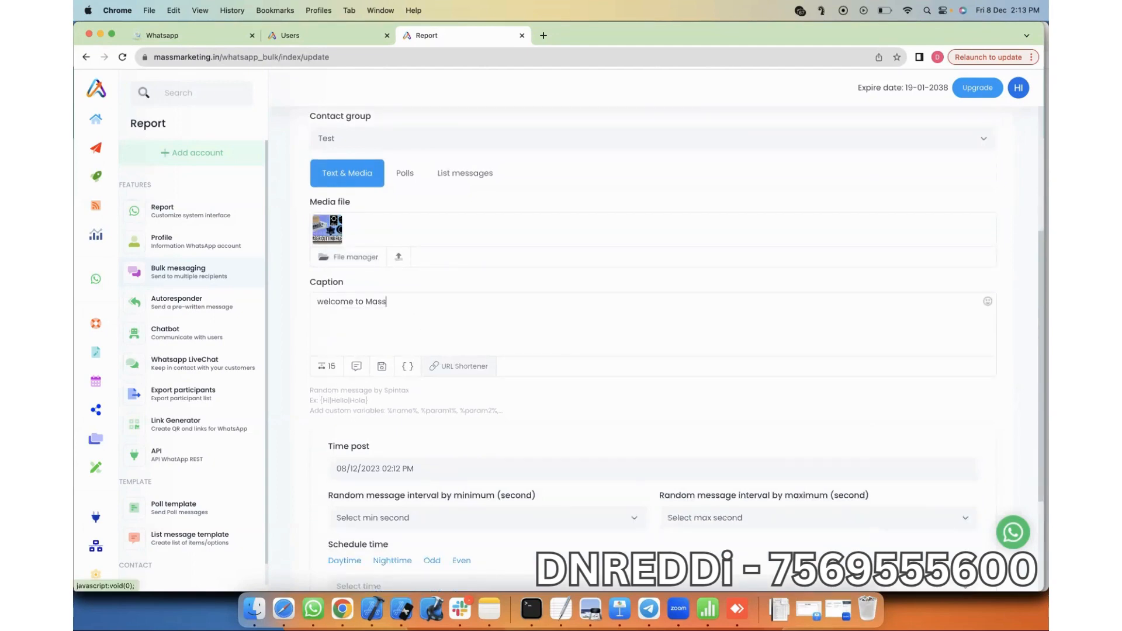
{"action": "type", "text": "Marketing."}
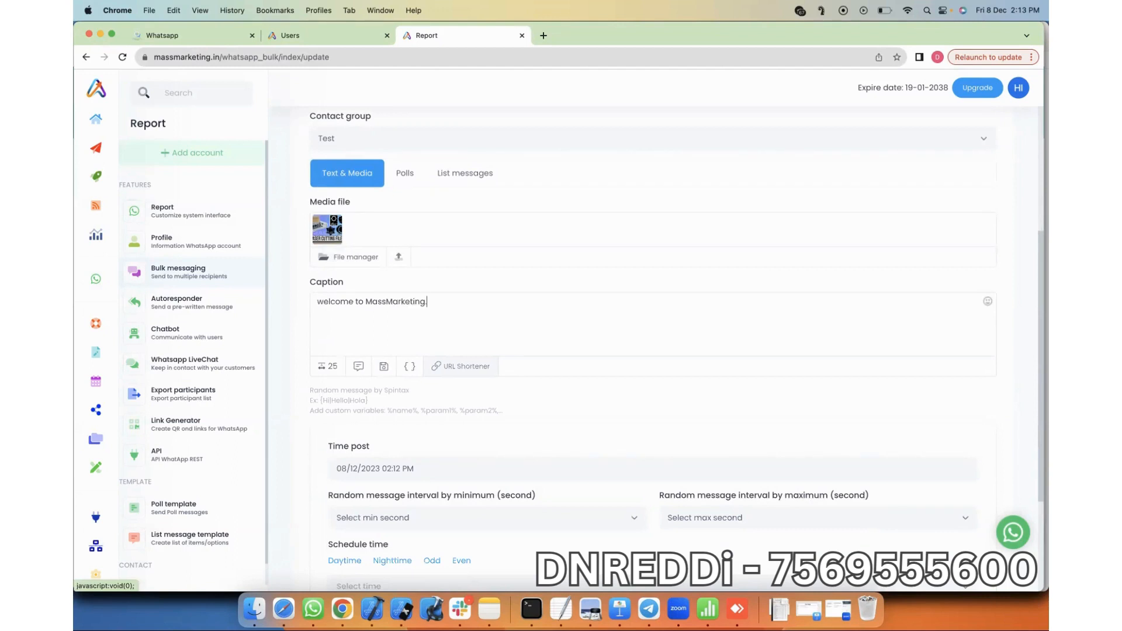
{"action": "type", "text": "in"}
{"action": "key", "text": "Return"}
{"action": "type", "text": ". Grow your business in 10X speed."}
{"action": "scroll", "coordinate": [444, 381], "scroll_direction": "down", "scroll_amount": 2}
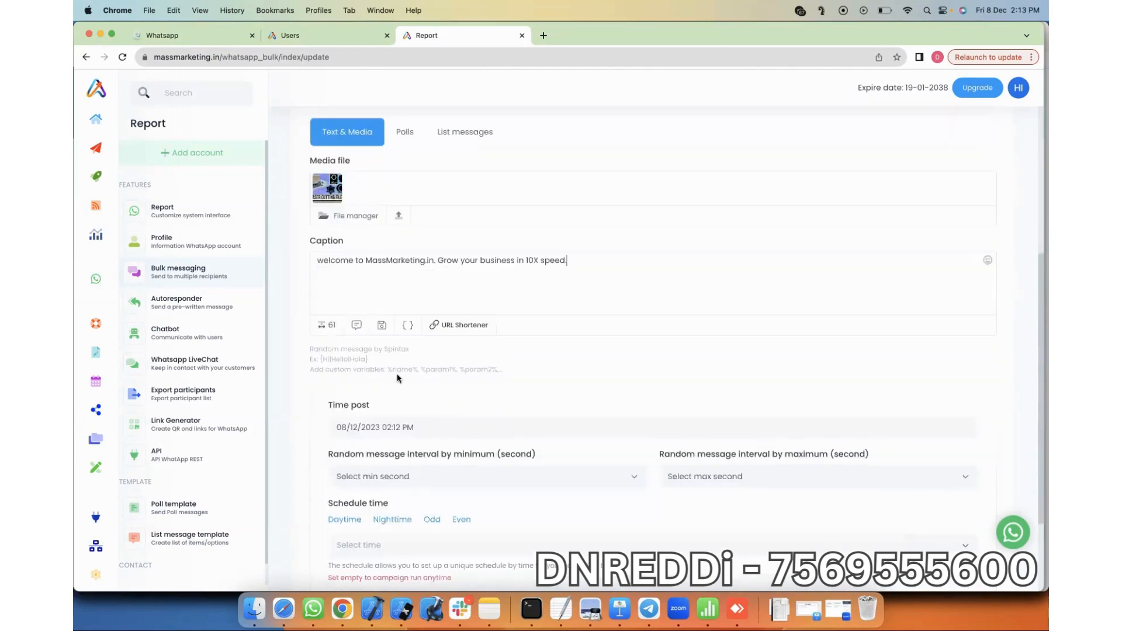
{"action": "scroll", "coordinate": [397, 379], "scroll_direction": "down", "scroll_amount": 3}
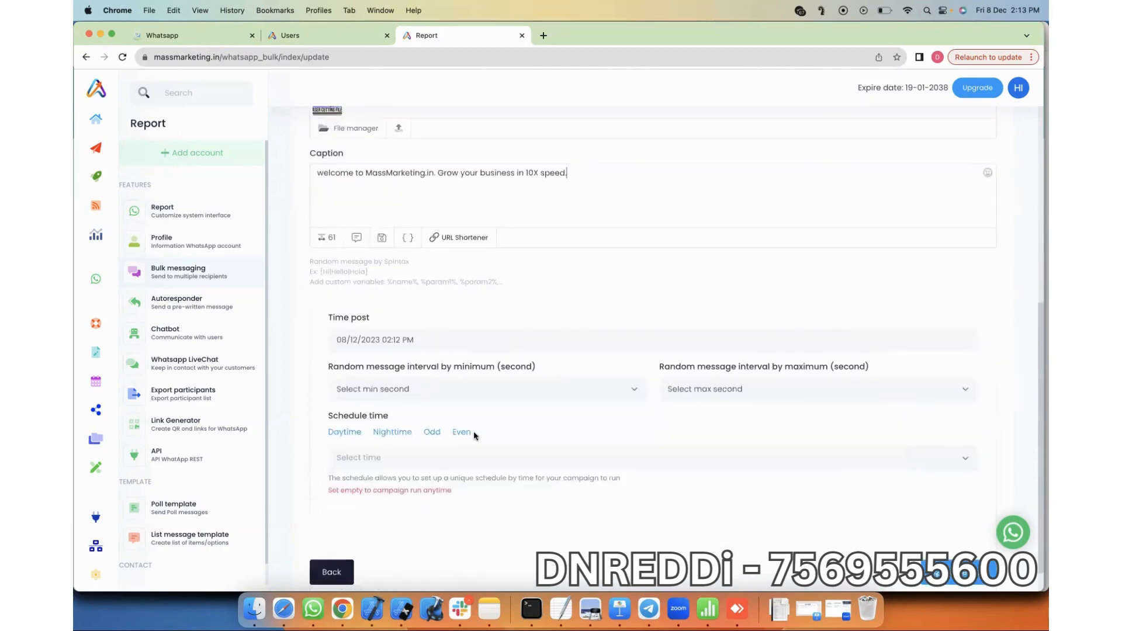
{"action": "left_click", "coordinate": [608, 339]}
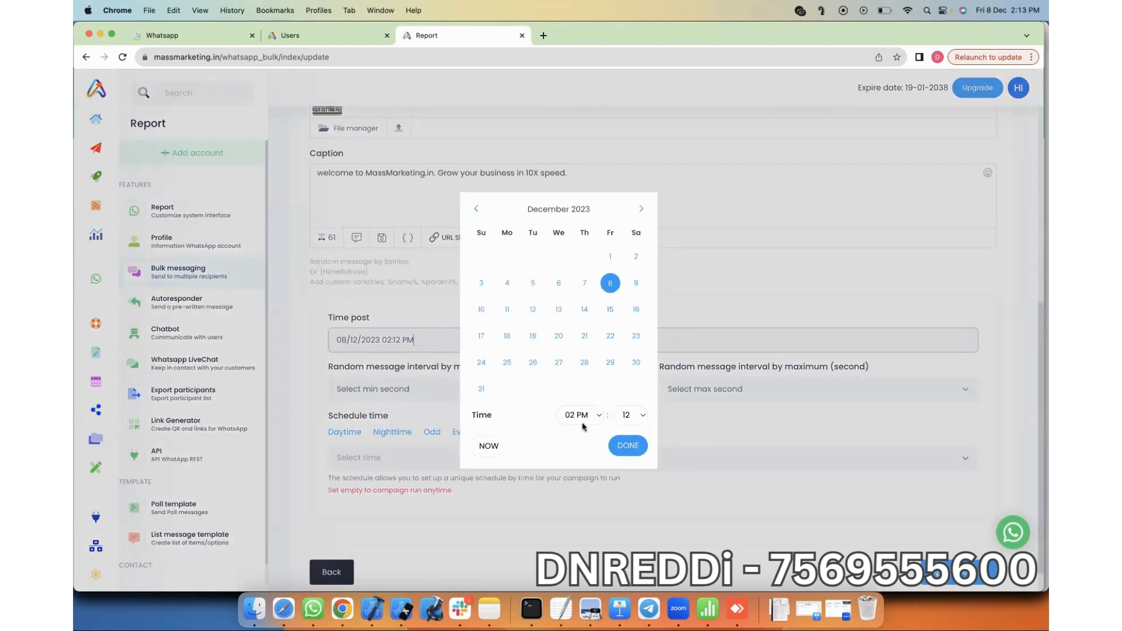
Step: Set the campaign post time to 02:14 PM
{"action": "left_click", "coordinate": [488, 445]}
{"action": "left_click", "coordinate": [634, 416]}
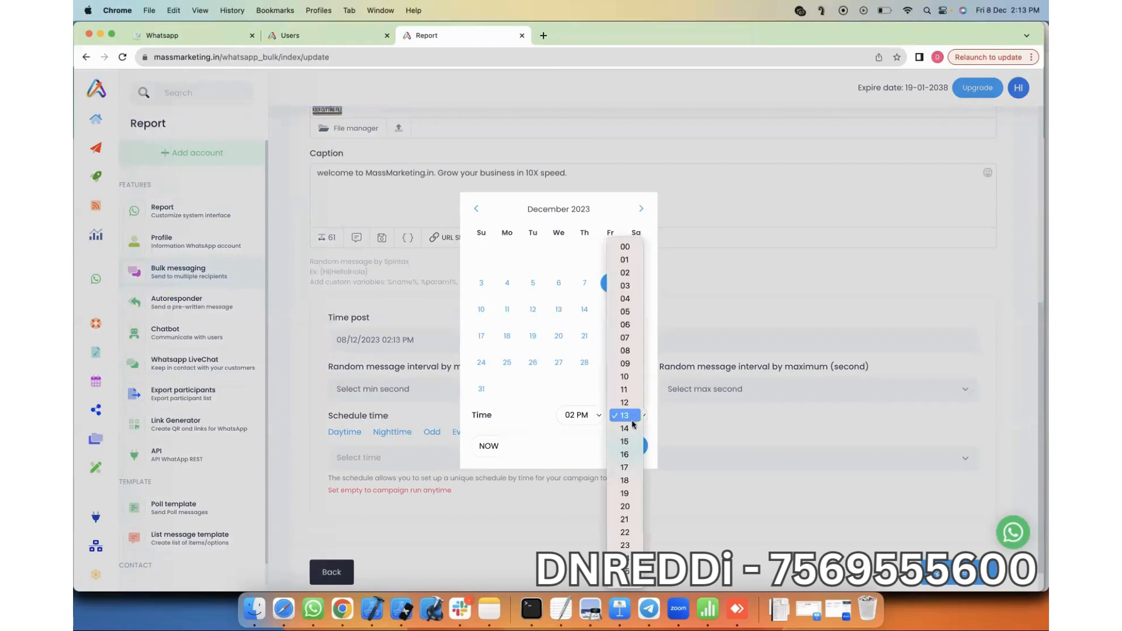
{"action": "left_click", "coordinate": [631, 431]}
{"action": "left_click", "coordinate": [633, 447]}
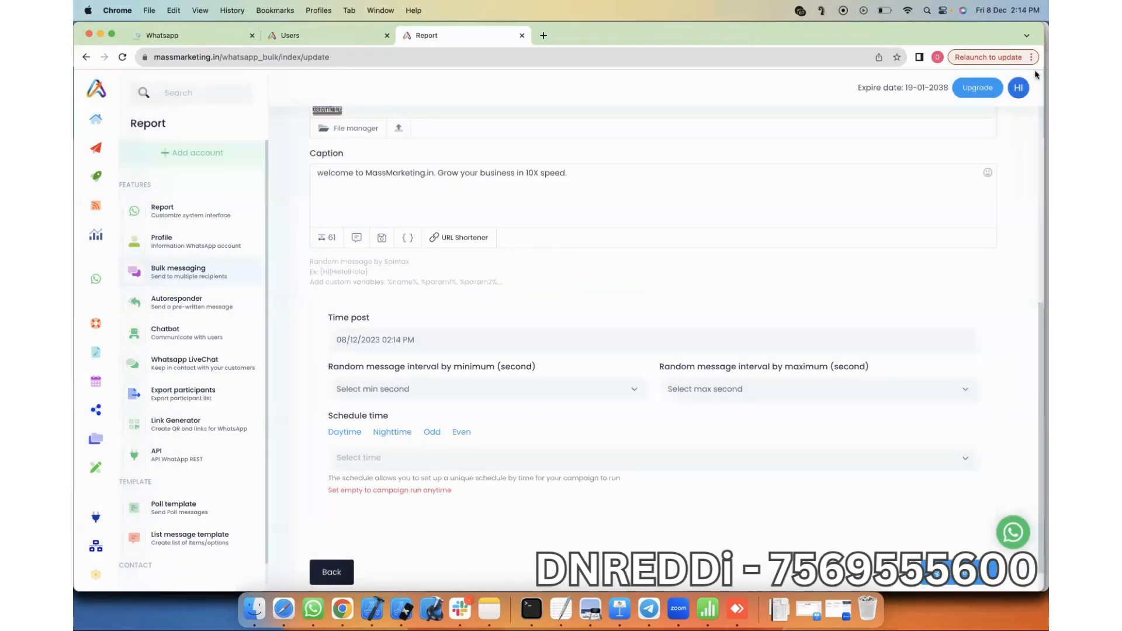
Step: Set the message interval to a minimum of 3 and maximum of 6 seconds
{"action": "scroll", "coordinate": [409, 357], "scroll_direction": "down", "scroll_amount": 1}
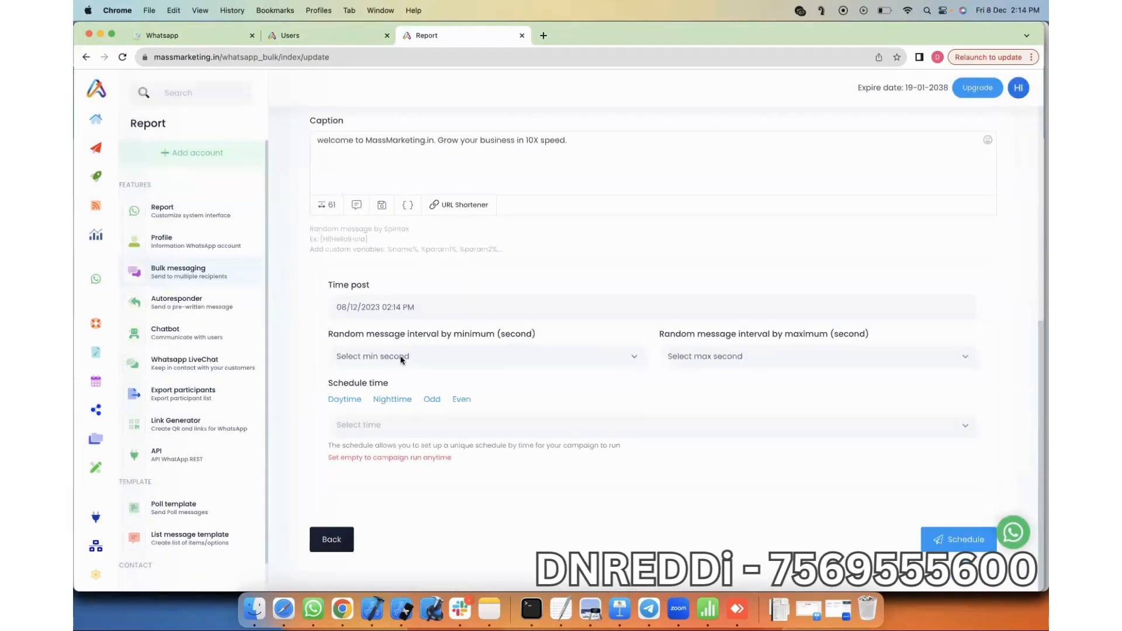
{"action": "left_click", "coordinate": [400, 361]}
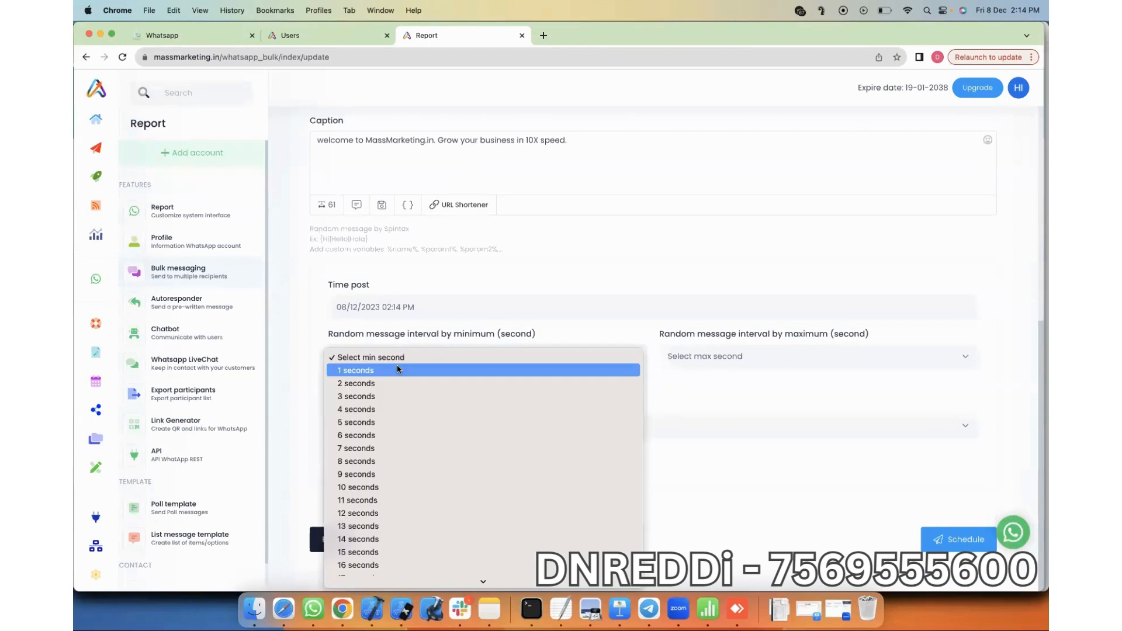
{"action": "left_click", "coordinate": [384, 396]}
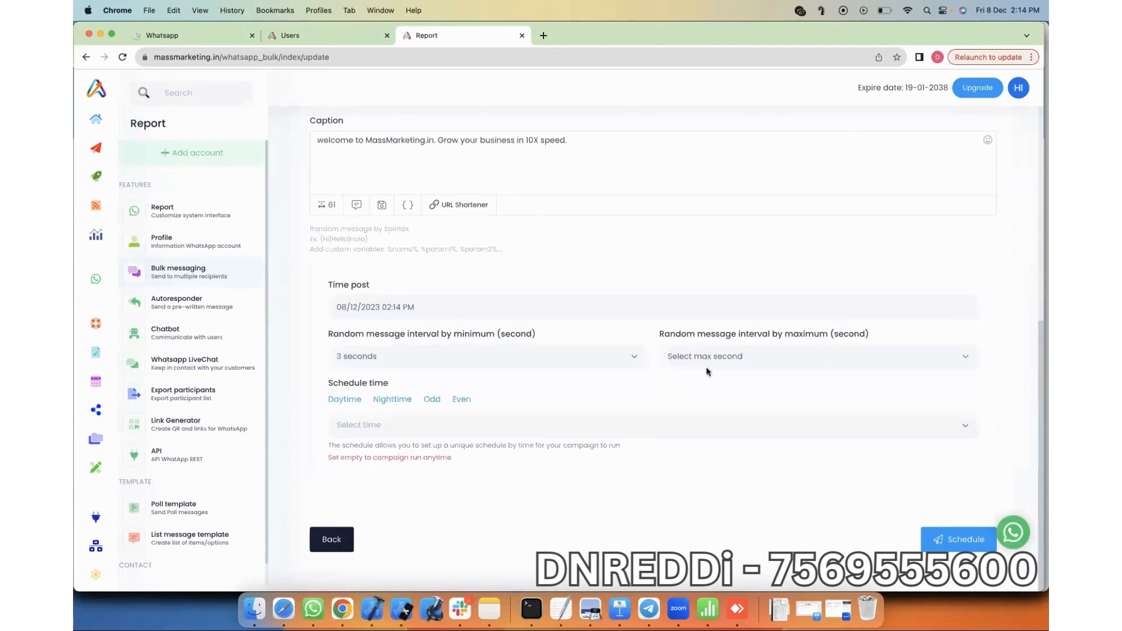
{"action": "left_click", "coordinate": [705, 364]}
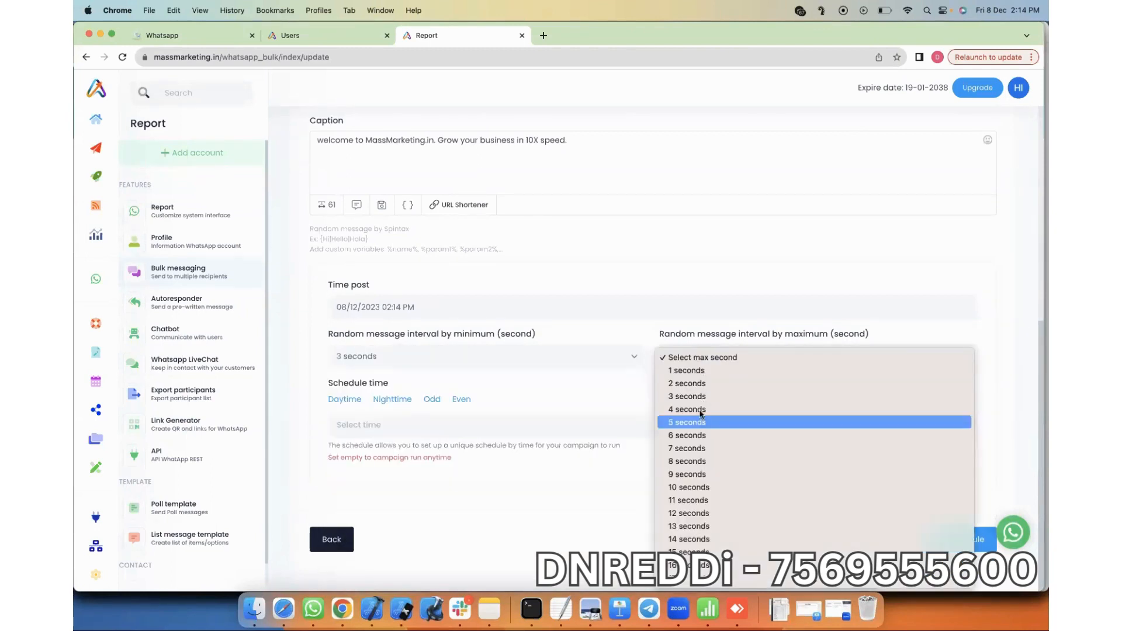
{"action": "left_click", "coordinate": [700, 410]}
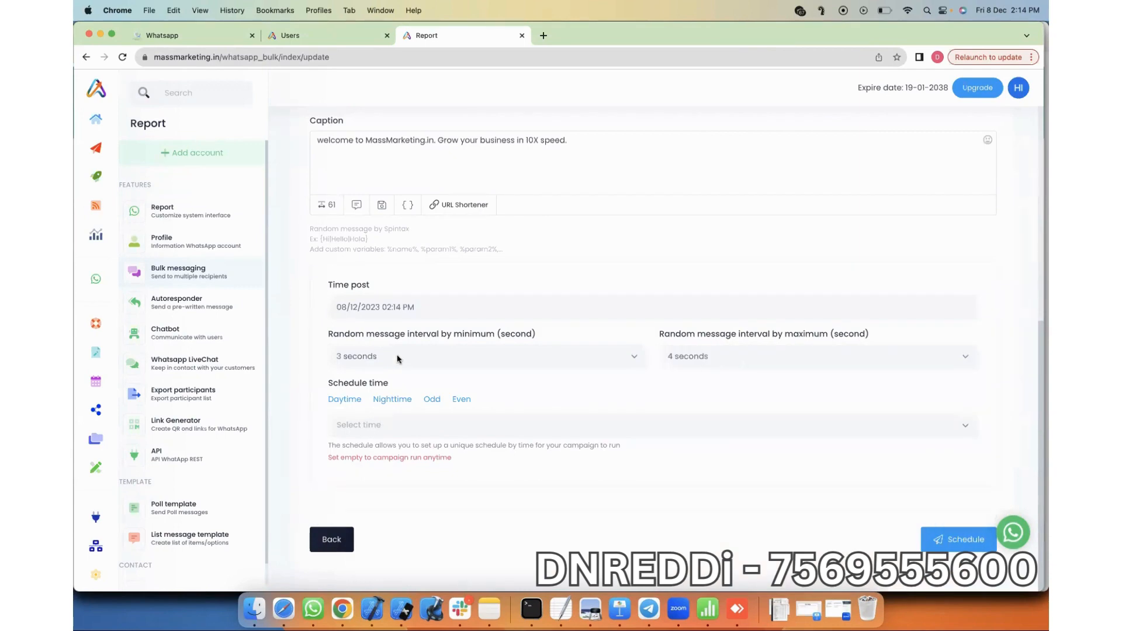
{"action": "left_click", "coordinate": [705, 361]}
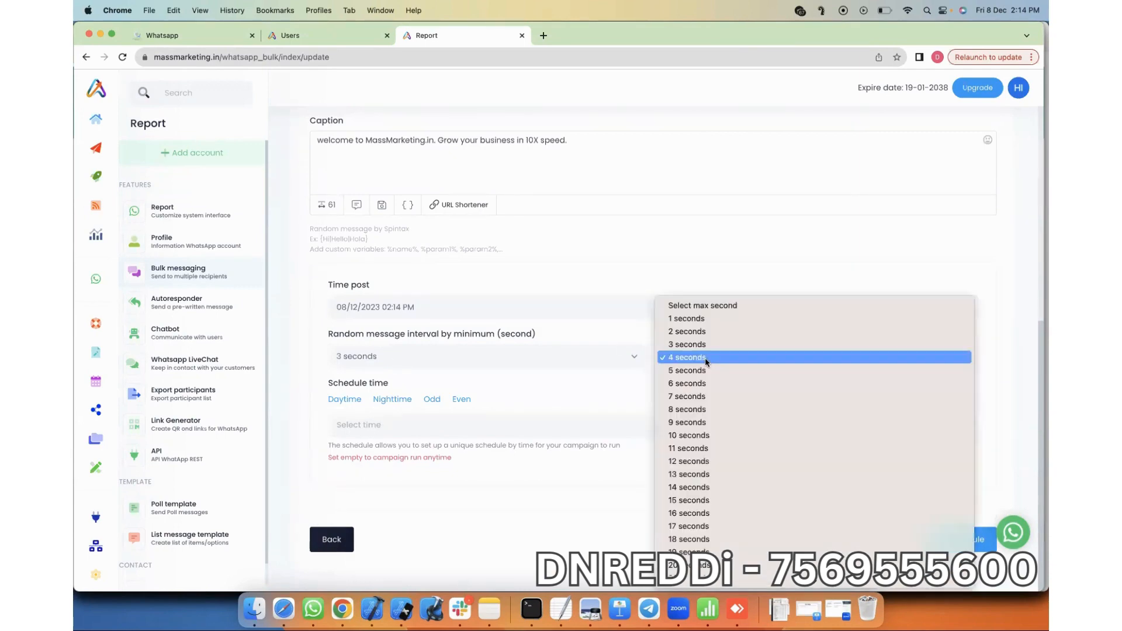
{"action": "left_click", "coordinate": [691, 438]}
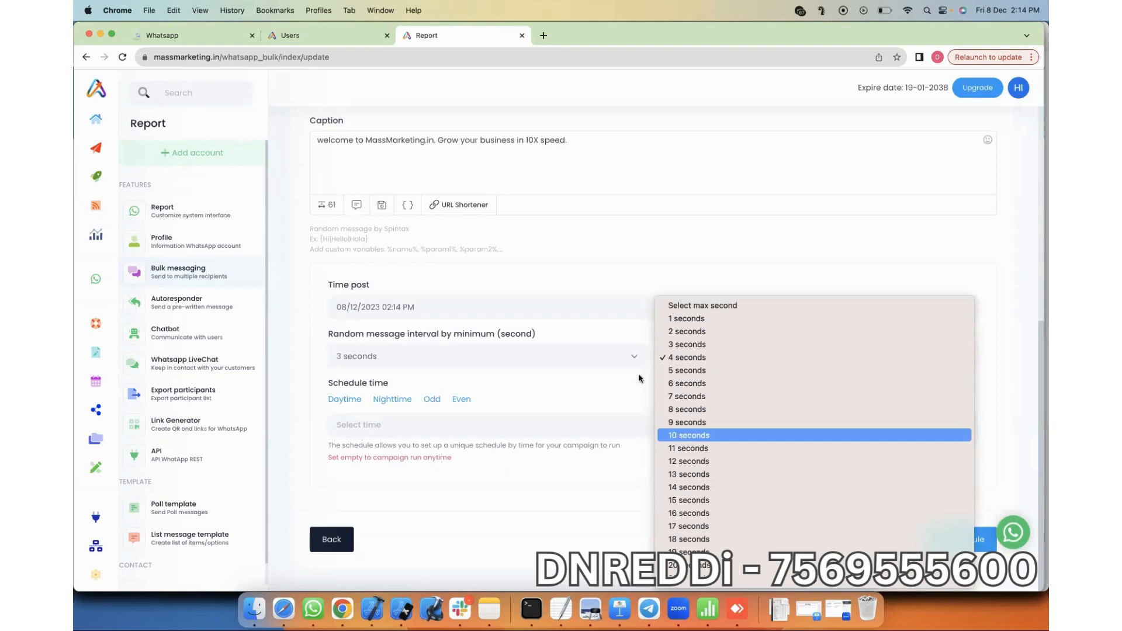
{"action": "left_click", "coordinate": [719, 361]}
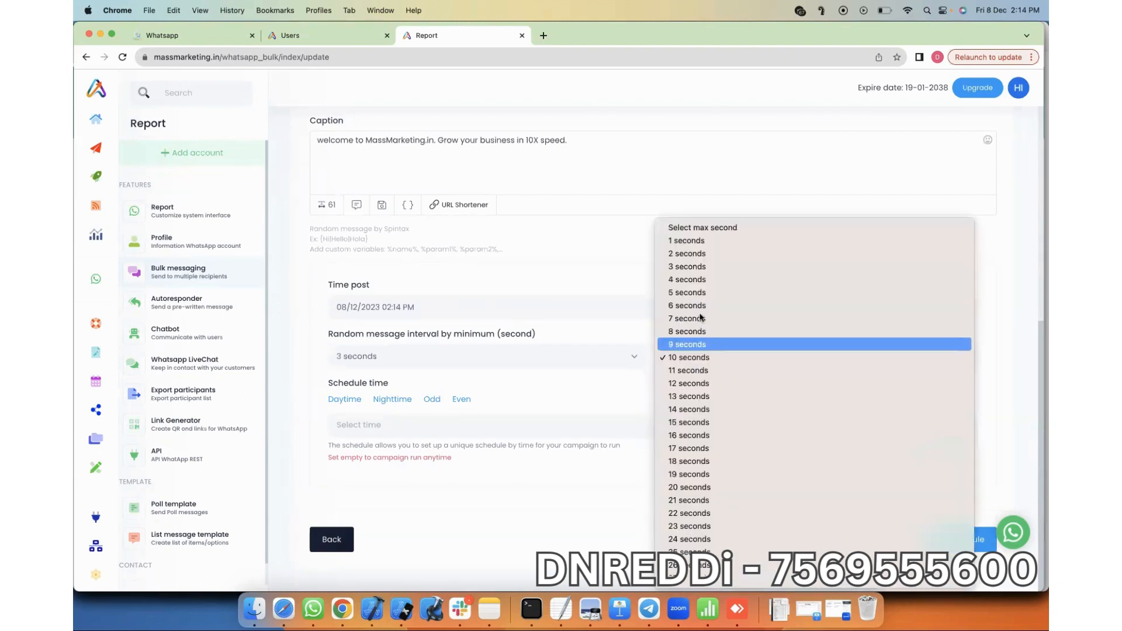
{"action": "left_click", "coordinate": [701, 307]}
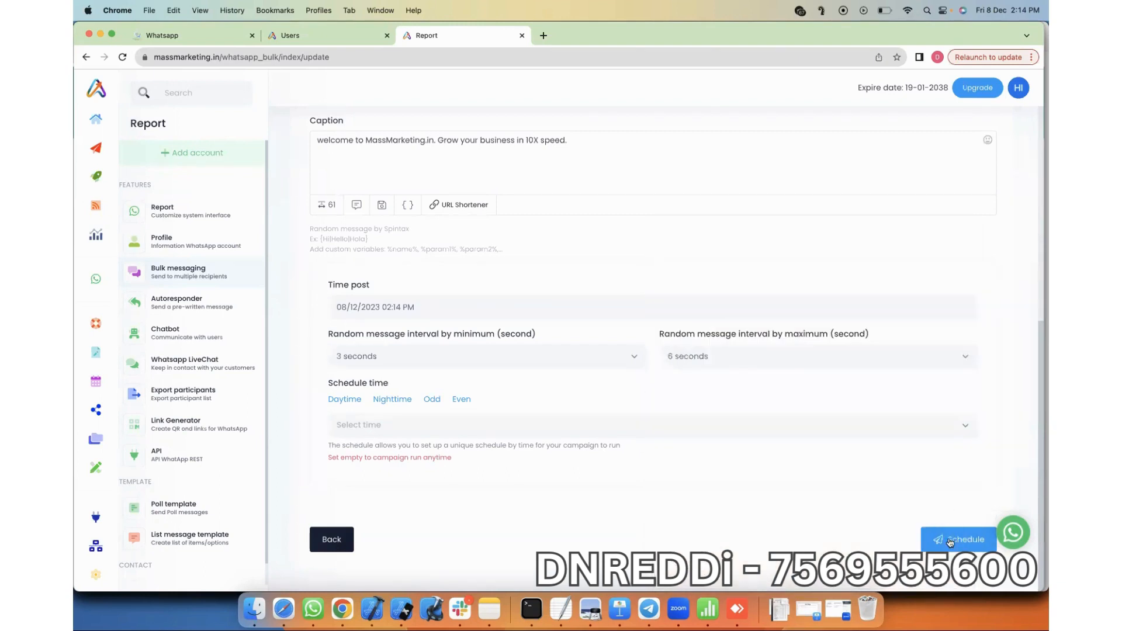
Step: Change the post time to 02:15 PM and confirm the schedule
{"action": "scroll", "coordinate": [424, 383], "scroll_direction": "up", "scroll_amount": 2}
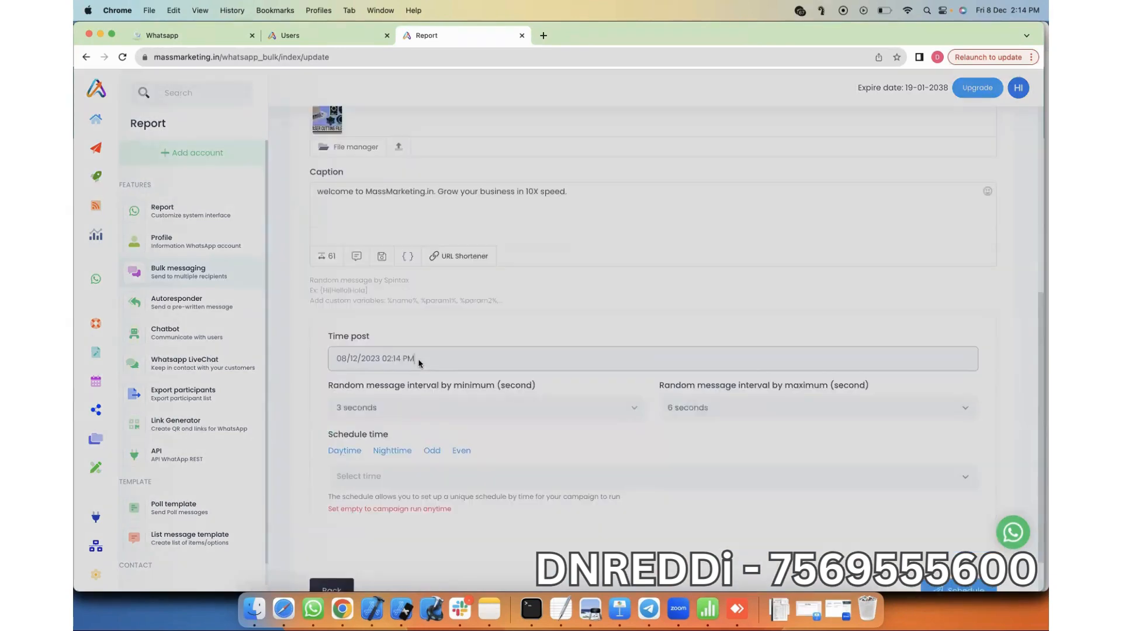
{"action": "left_click", "coordinate": [421, 358]}
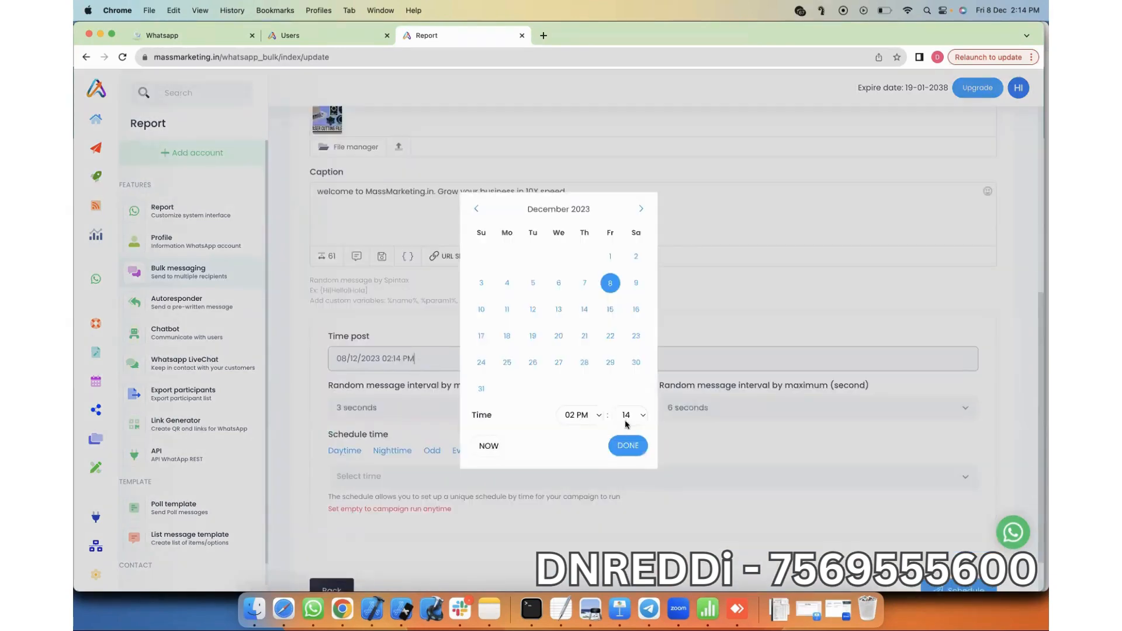
{"action": "left_click", "coordinate": [626, 419]}
{"action": "left_click", "coordinate": [622, 446]}
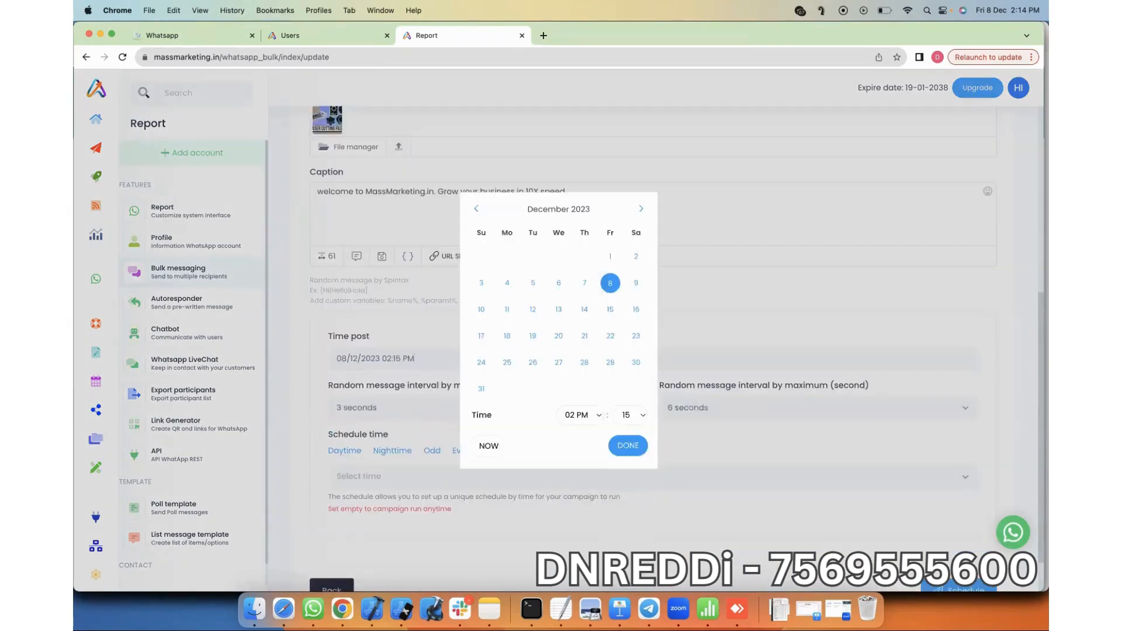
{"action": "left_click", "coordinate": [957, 590]}
{"action": "left_click", "coordinate": [957, 591]}
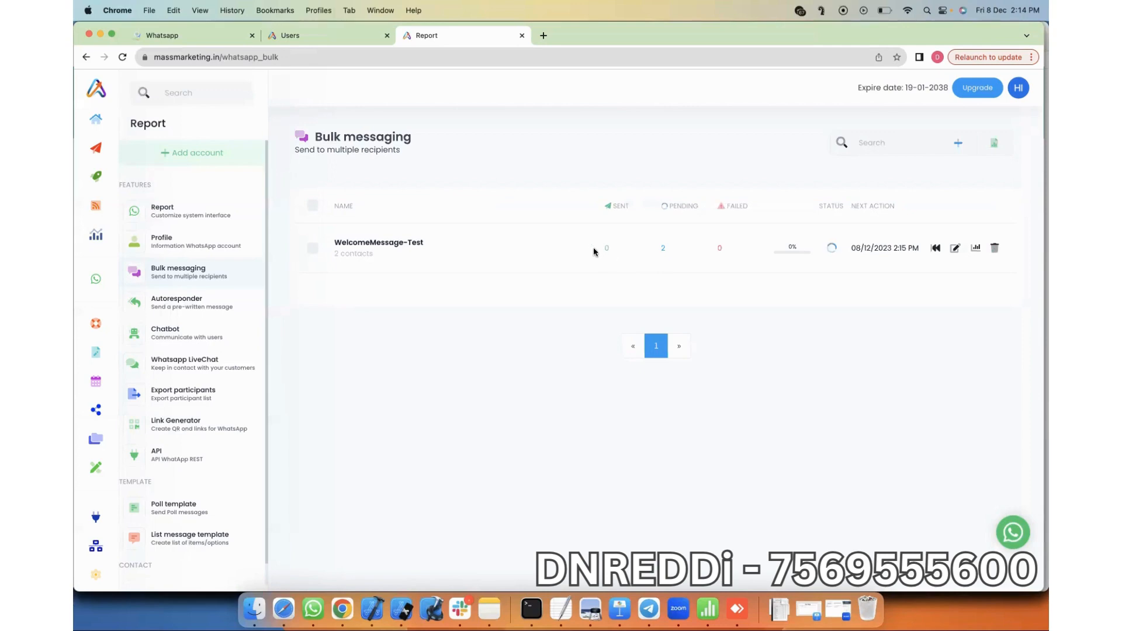
Step: Switch to WhatsApp Web in Safari
{"action": "left_click", "coordinate": [284, 609]}
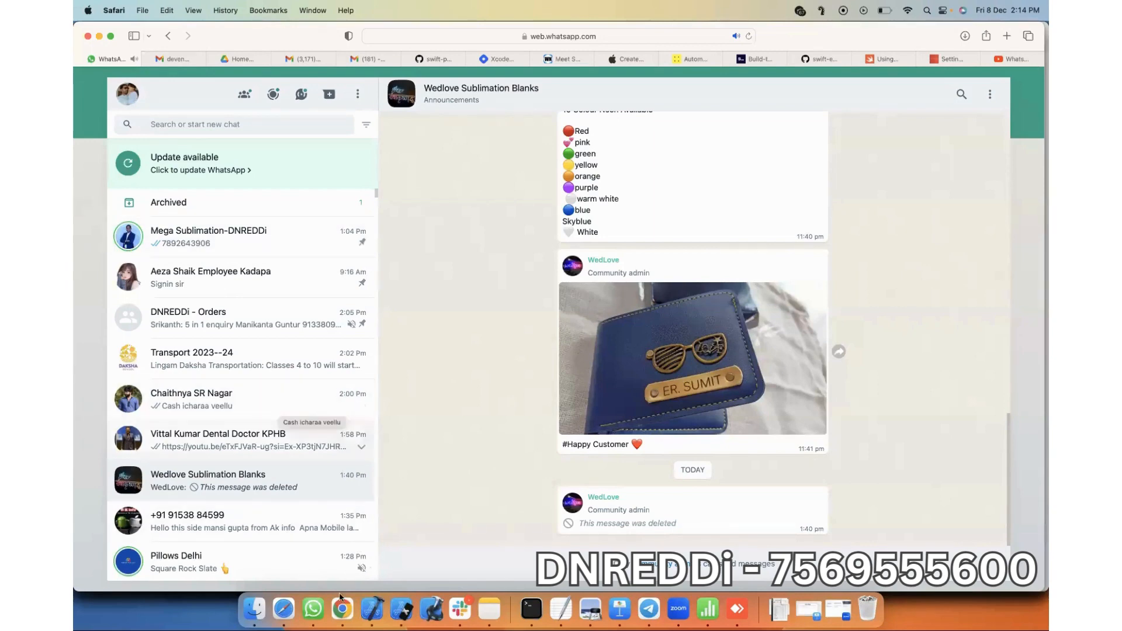
Step: Check both test contacts' chats for the laser-cutting image and welcome caption, then return to Chrome
{"action": "left_click", "coordinate": [314, 610]}
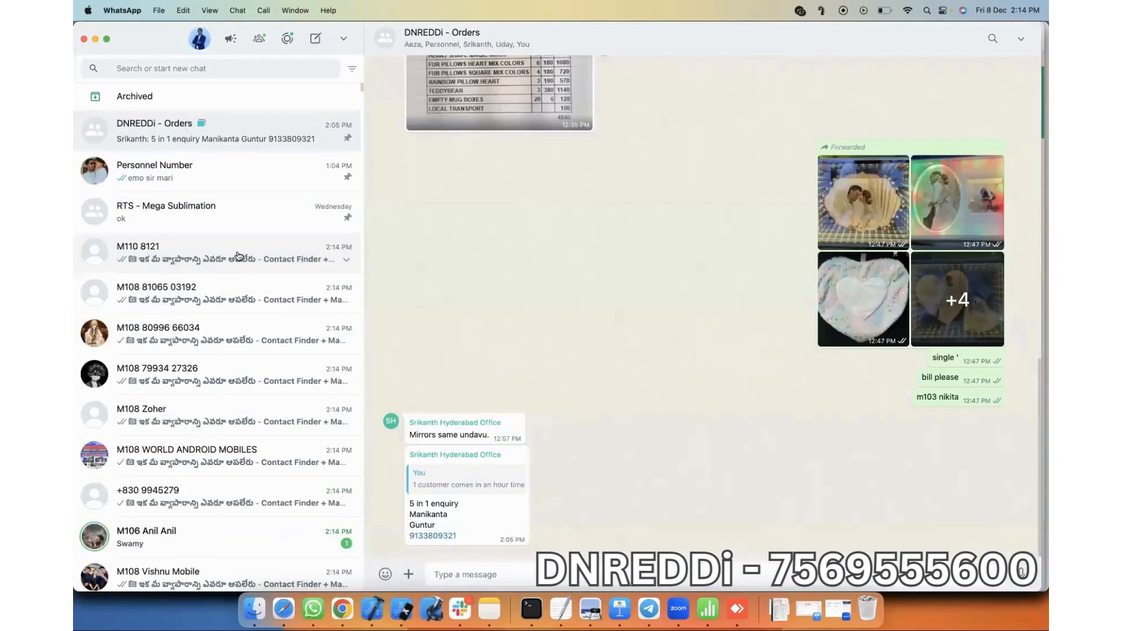
{"action": "left_click", "coordinate": [186, 176]}
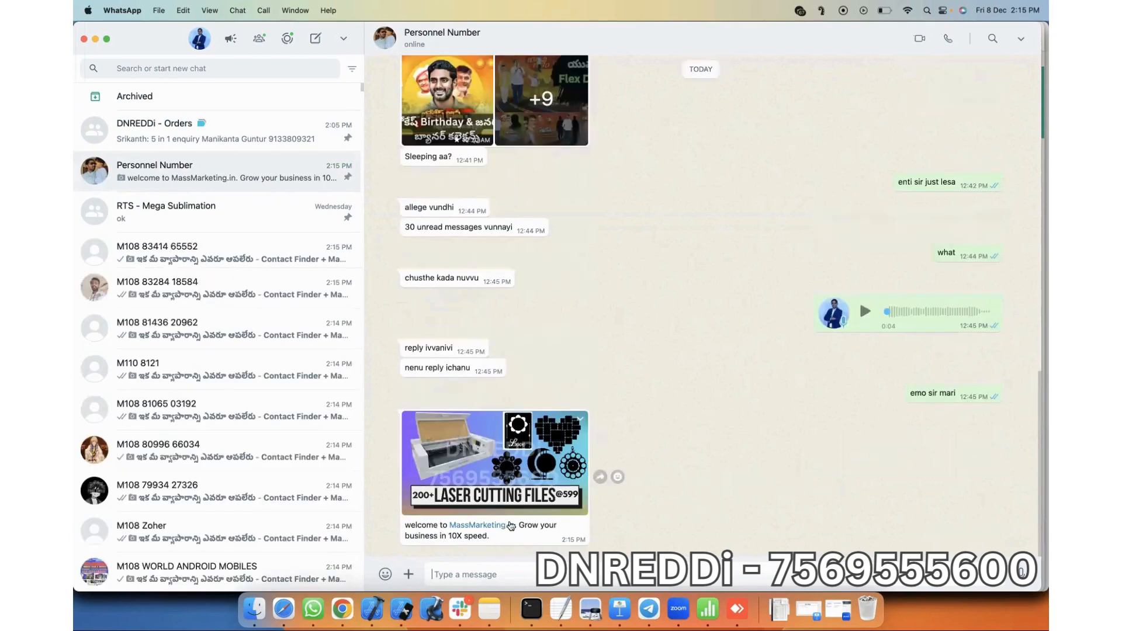
{"action": "key", "text": "super+Tab"}
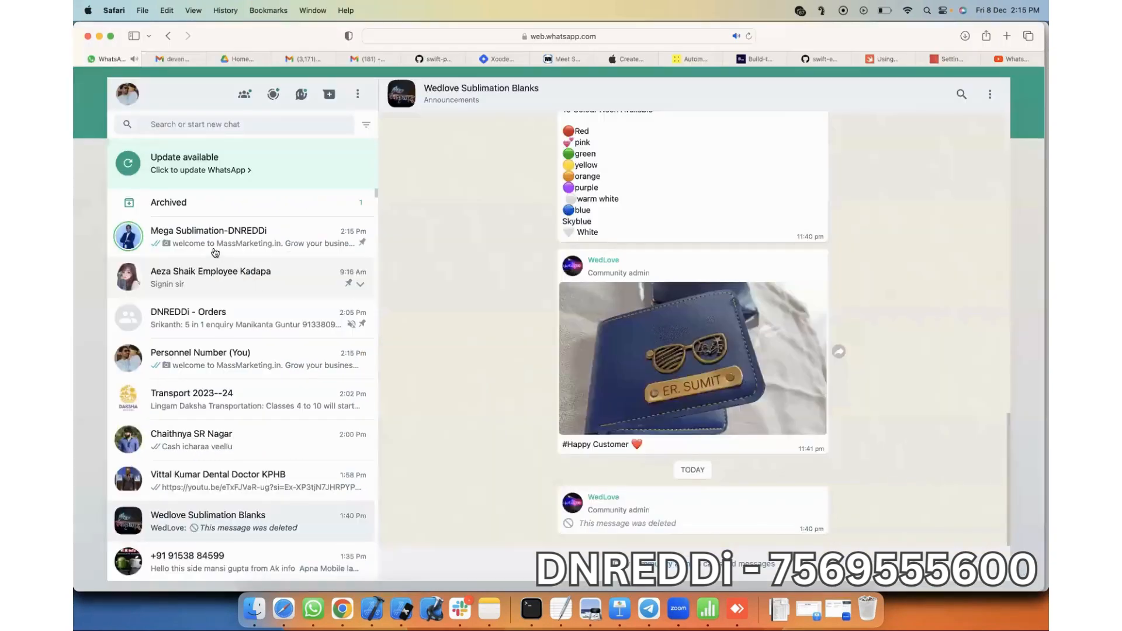
{"action": "left_click", "coordinate": [215, 251]}
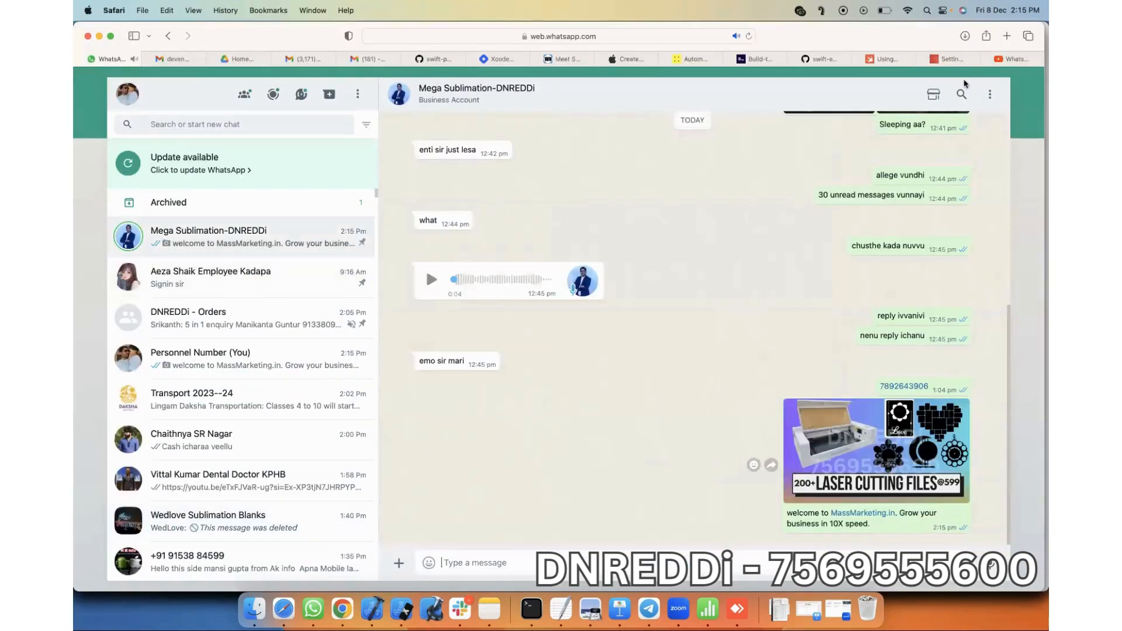
{"action": "key", "text": "super+Tab"}
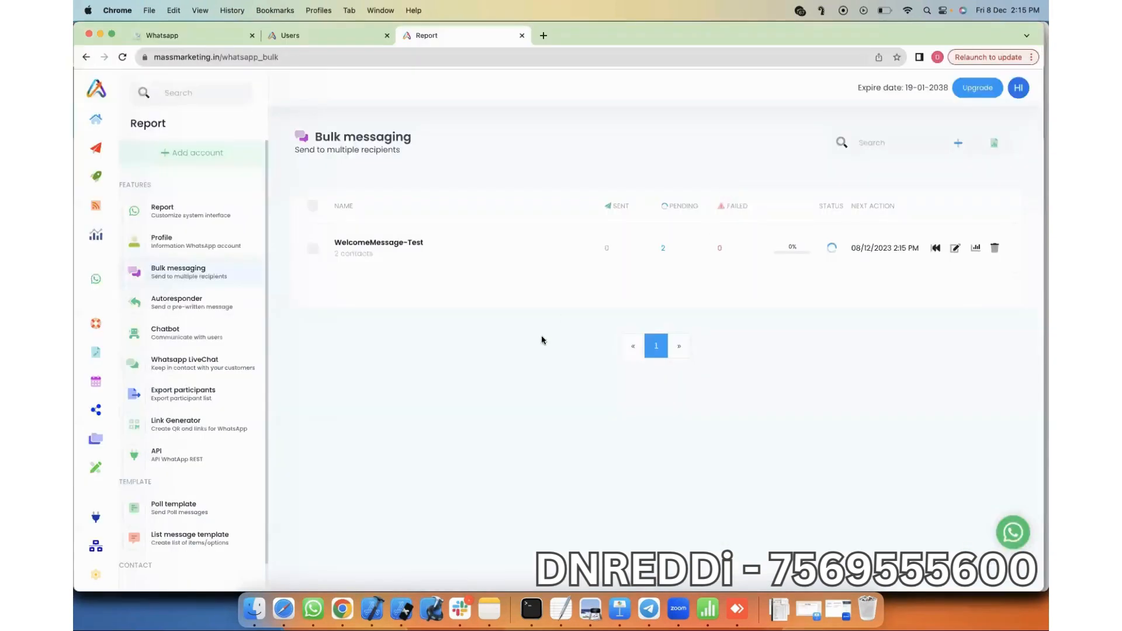
Step: Reload the campaign list so WelcomeMessage-Test shows 2 sent, 0 pending, 100% complete
{"action": "key", "text": "super+r"}
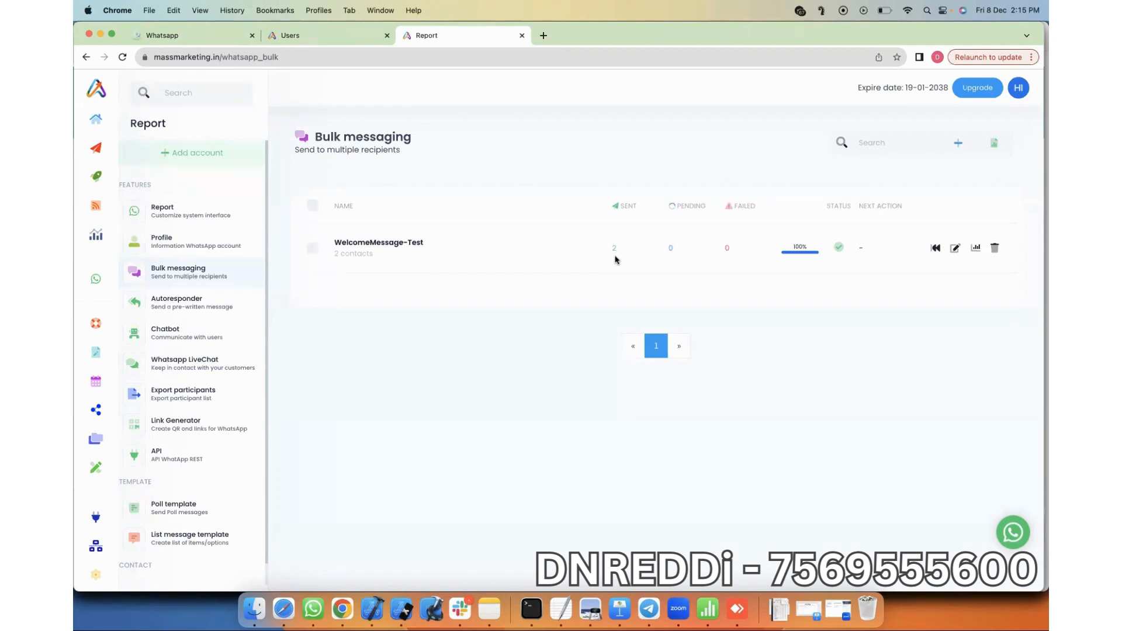
{"action": "left_click", "coordinate": [171, 36]}
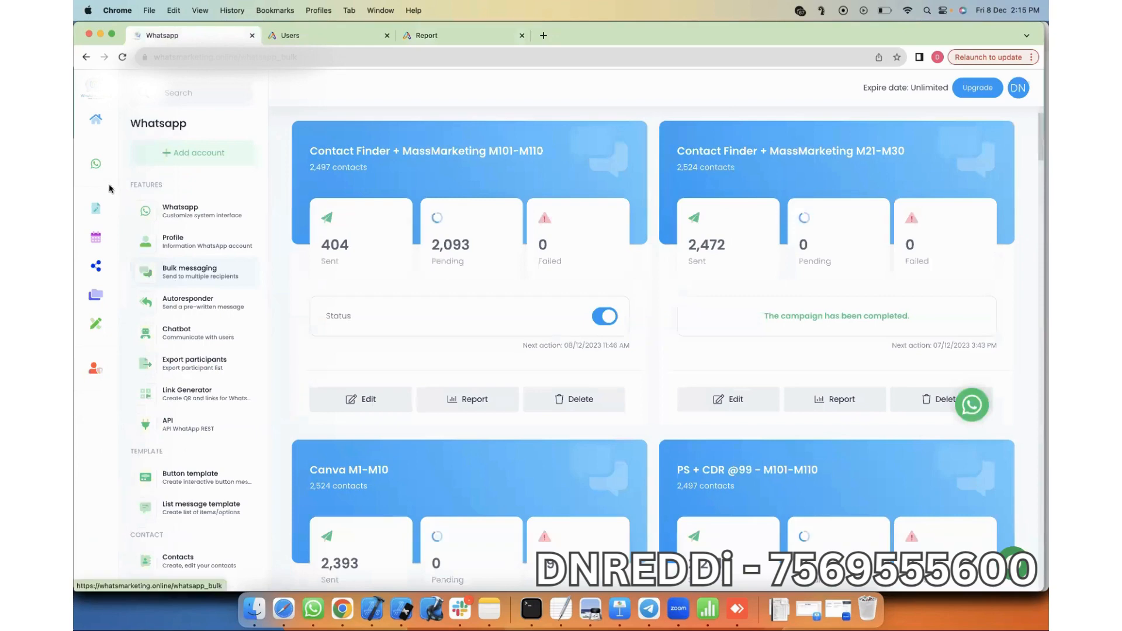
Step: Open the contact groups list in WhatsMarketing's WhatsApp section and scroll through the first page
{"action": "mouse_move", "coordinate": [123, 168]}
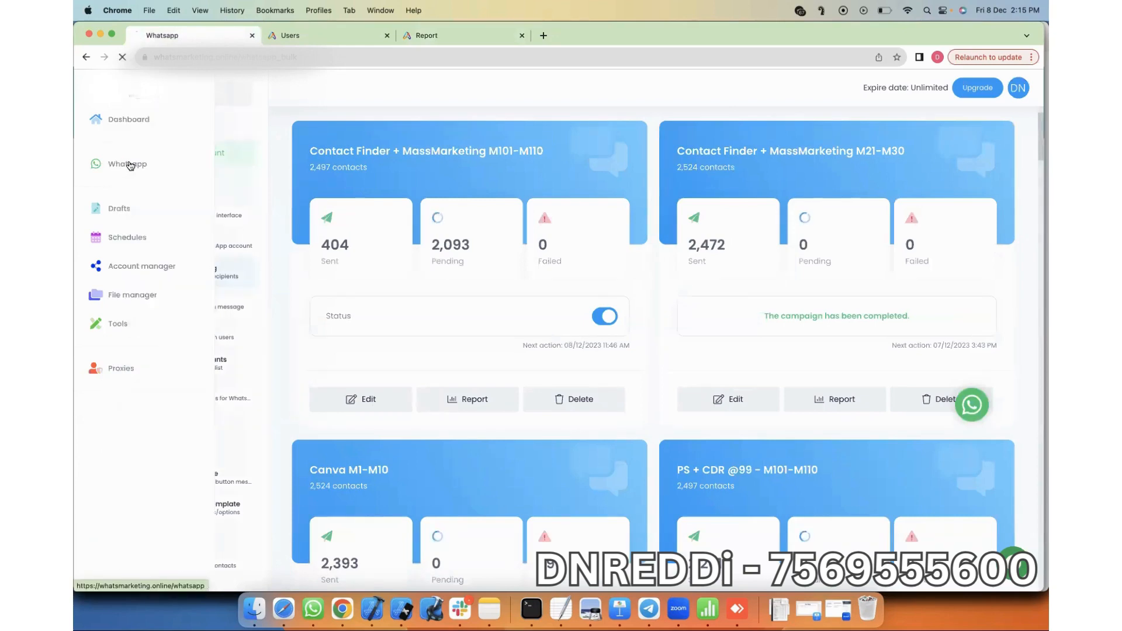
{"action": "left_click", "coordinate": [130, 165]}
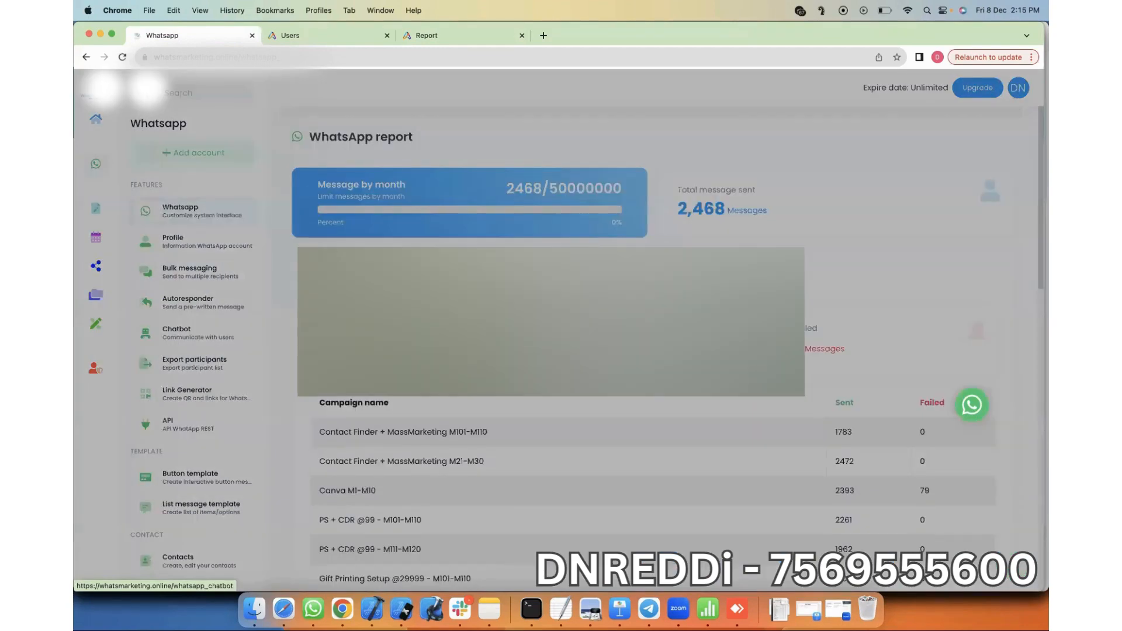
{"action": "left_click", "coordinate": [175, 332]}
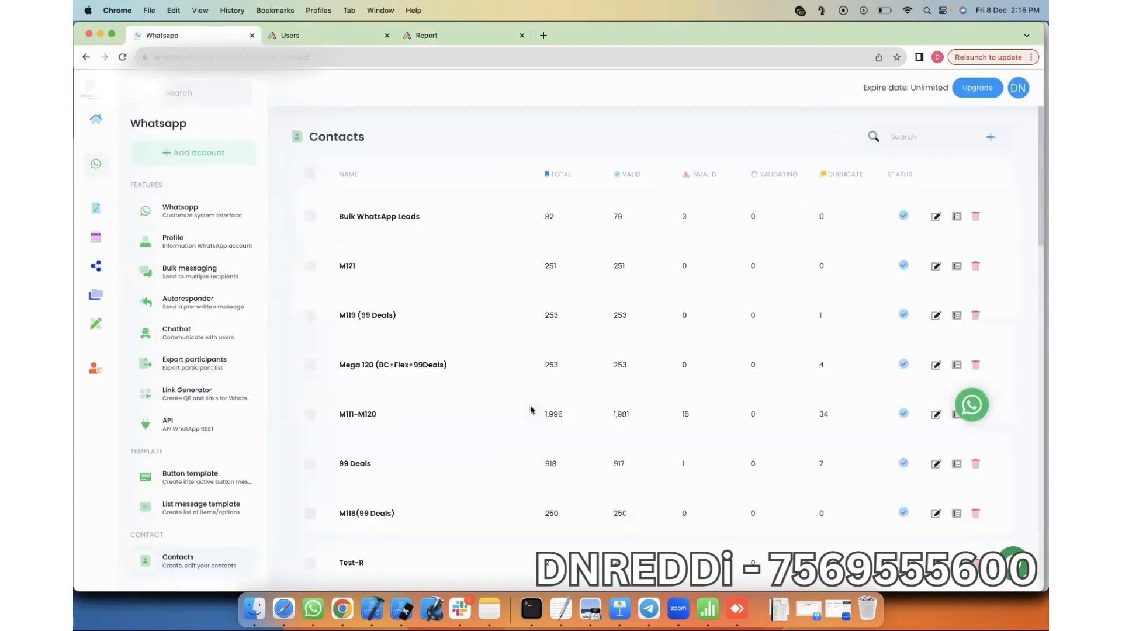
{"action": "scroll", "coordinate": [532, 267], "scroll_direction": "down", "scroll_amount": 4}
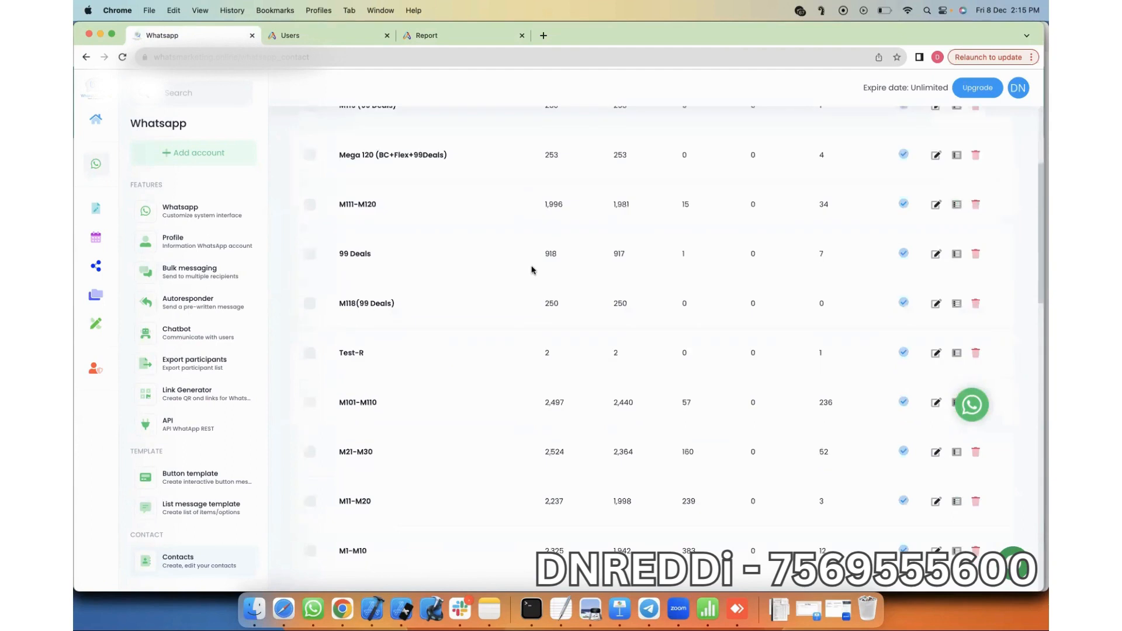
{"action": "scroll", "coordinate": [532, 269], "scroll_direction": "down", "scroll_amount": 10}
{"action": "scroll", "coordinate": [642, 520], "scroll_direction": "down", "scroll_amount": 8}
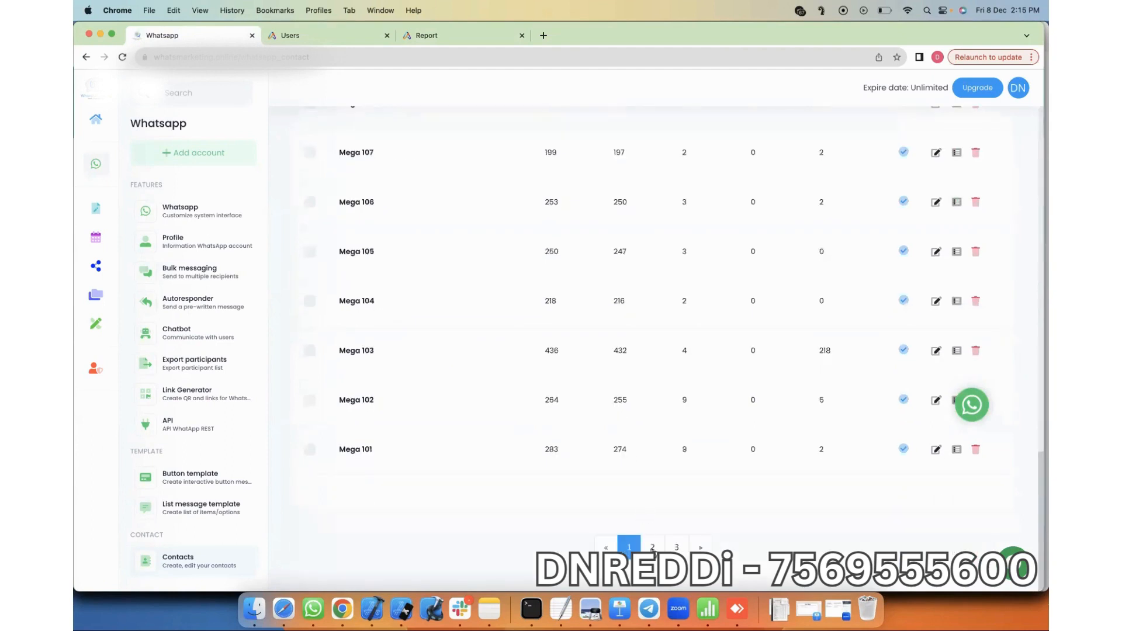
Step: Browse the next page of contact groups, then go back to the bulk messaging campaigns
{"action": "left_click", "coordinate": [653, 547]}
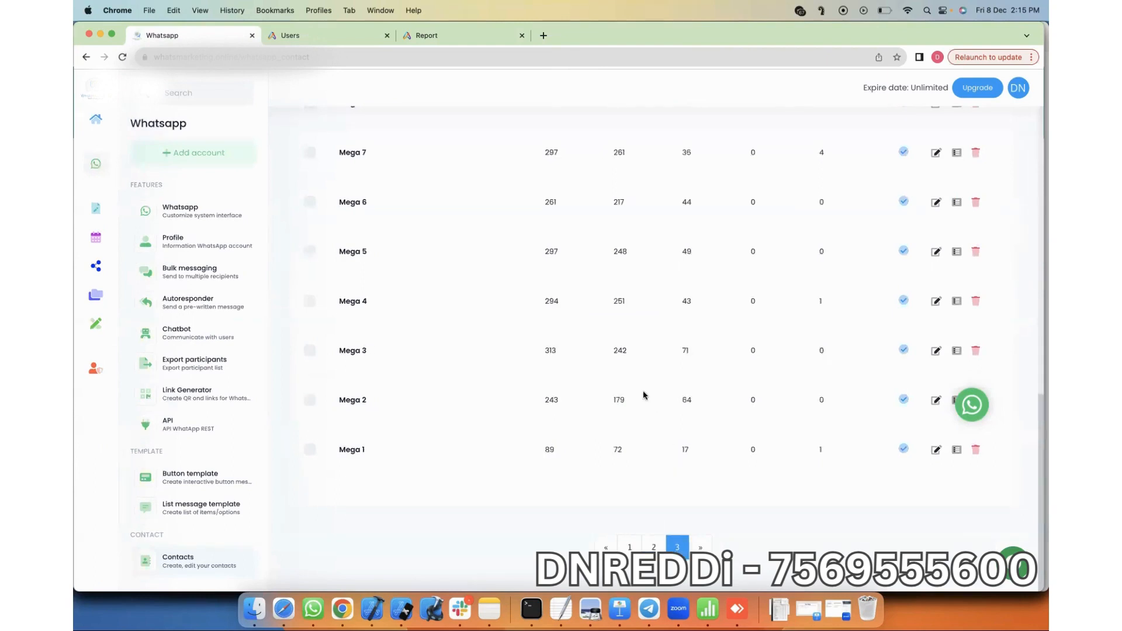
{"action": "scroll", "coordinate": [644, 395], "scroll_direction": "up", "scroll_amount": 15}
{"action": "scroll", "coordinate": [643, 395], "scroll_direction": "down", "scroll_amount": 10}
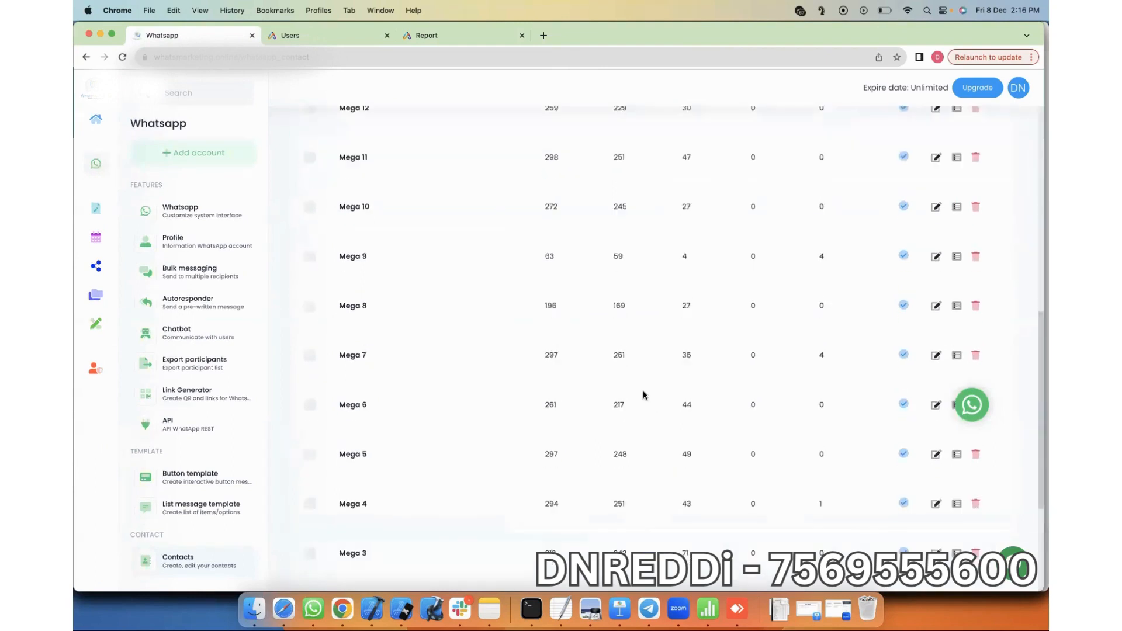
{"action": "scroll", "coordinate": [616, 441], "scroll_direction": "down", "scroll_amount": 5}
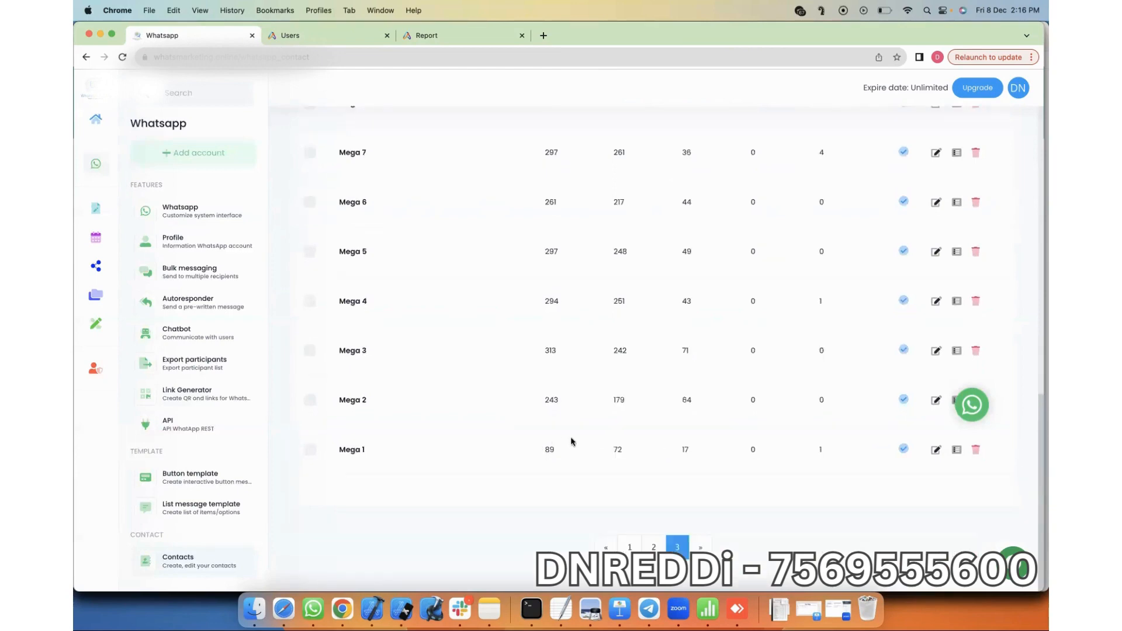
{"action": "scroll", "coordinate": [561, 440], "scroll_direction": "up", "scroll_amount": 2}
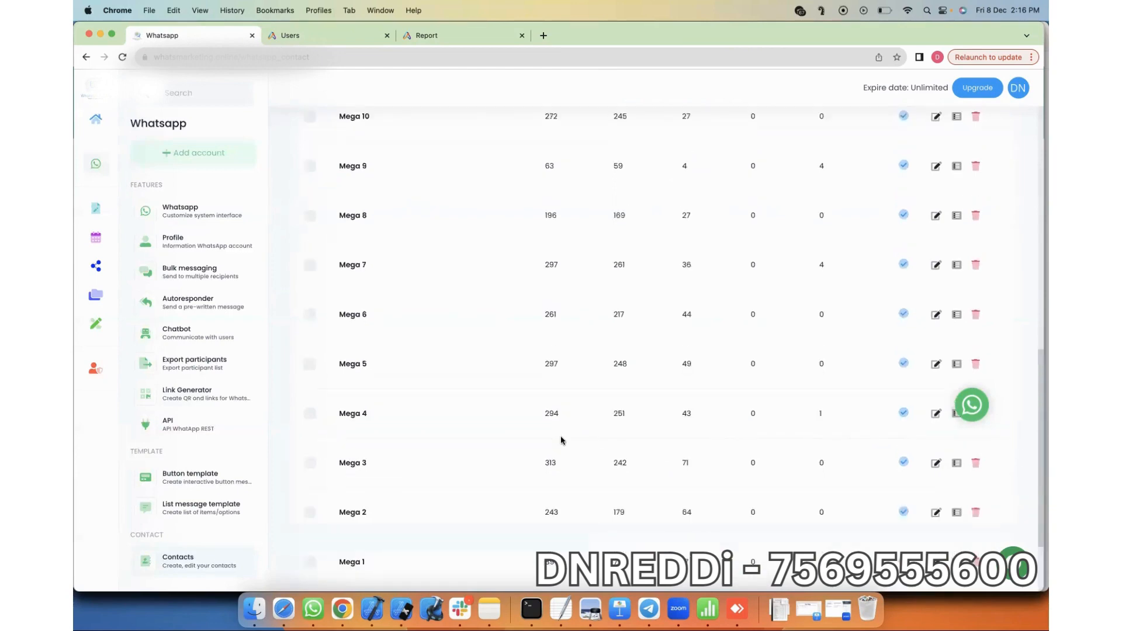
{"action": "scroll", "coordinate": [561, 440], "scroll_direction": "up", "scroll_amount": 3}
{"action": "scroll", "coordinate": [561, 440], "scroll_direction": "up", "scroll_amount": 4}
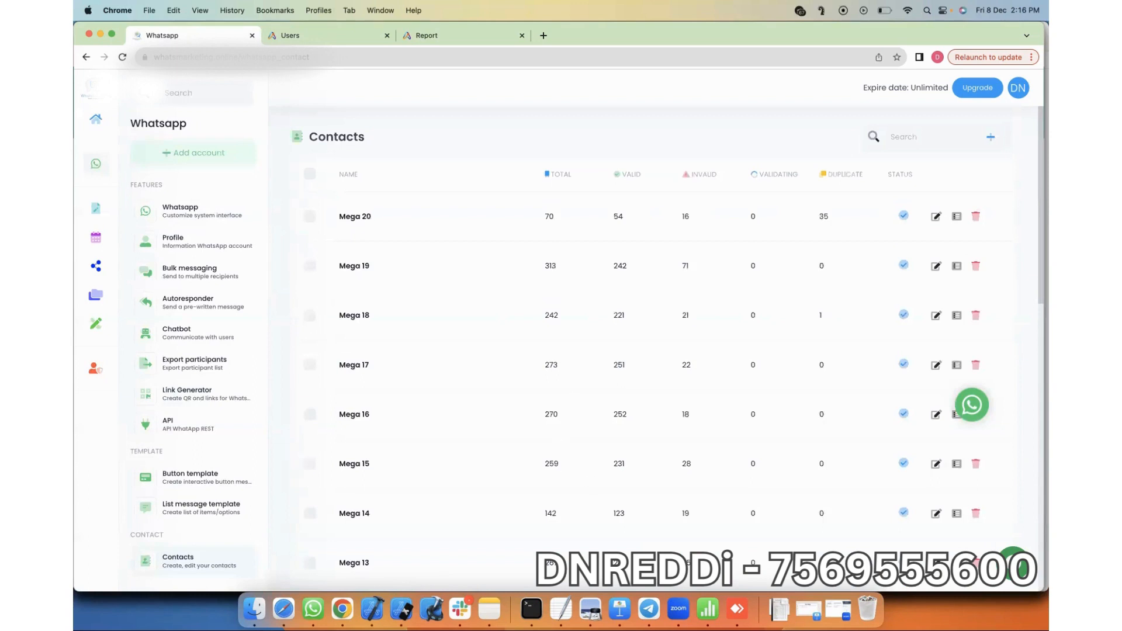
{"action": "scroll", "coordinate": [612, 505], "scroll_direction": "down", "scroll_amount": 1}
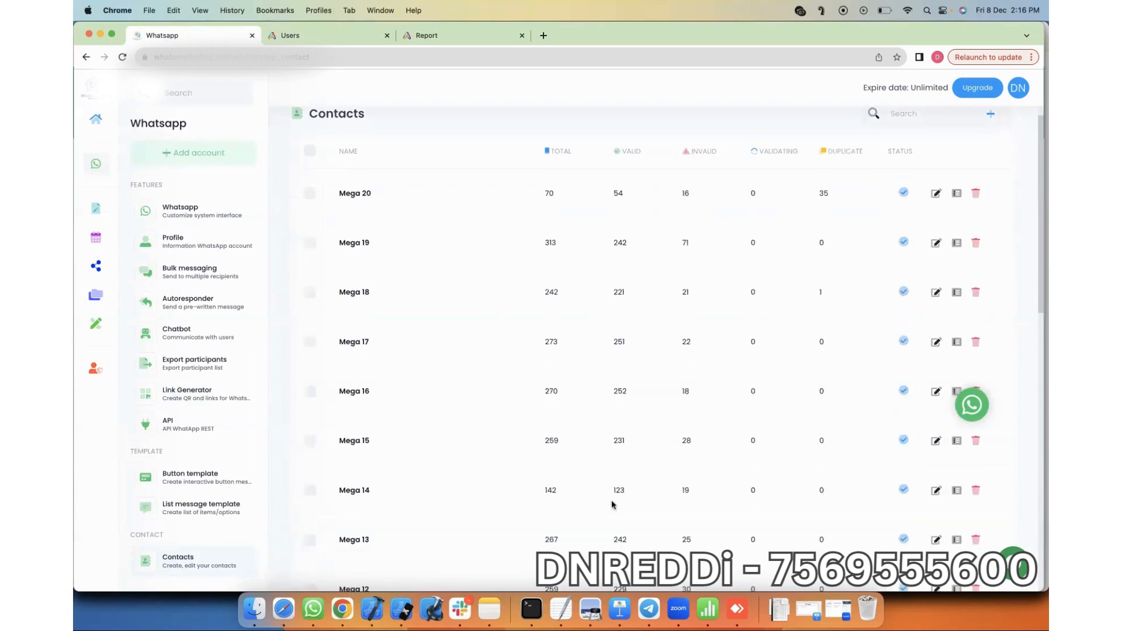
{"action": "scroll", "coordinate": [446, 242], "scroll_direction": "up", "scroll_amount": 1}
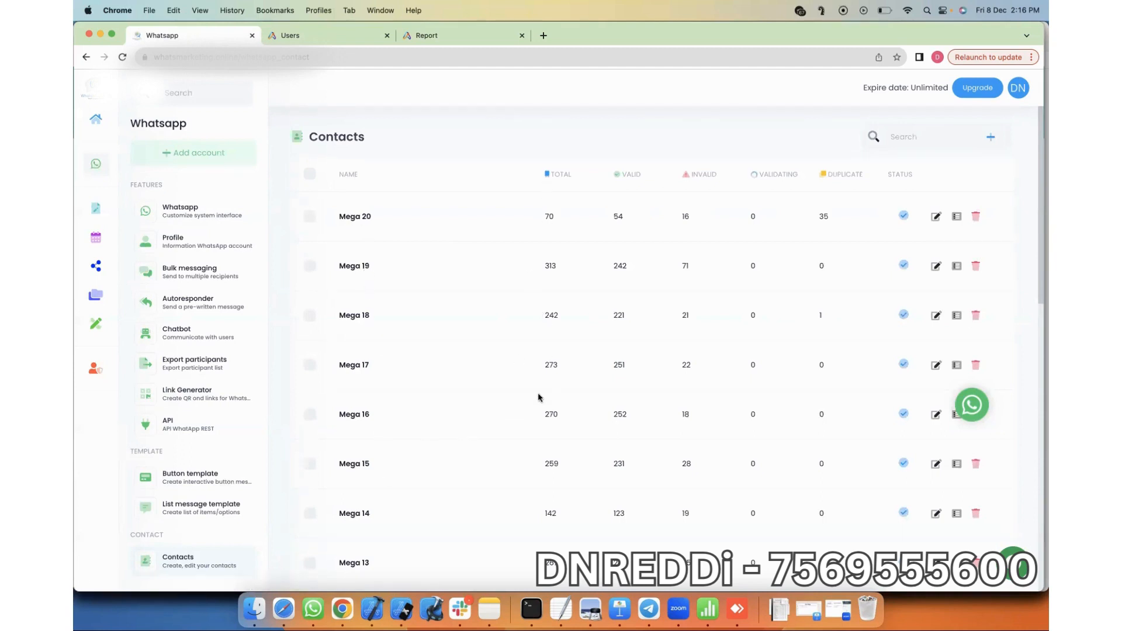
{"action": "scroll", "coordinate": [538, 398], "scroll_direction": "down", "scroll_amount": 3}
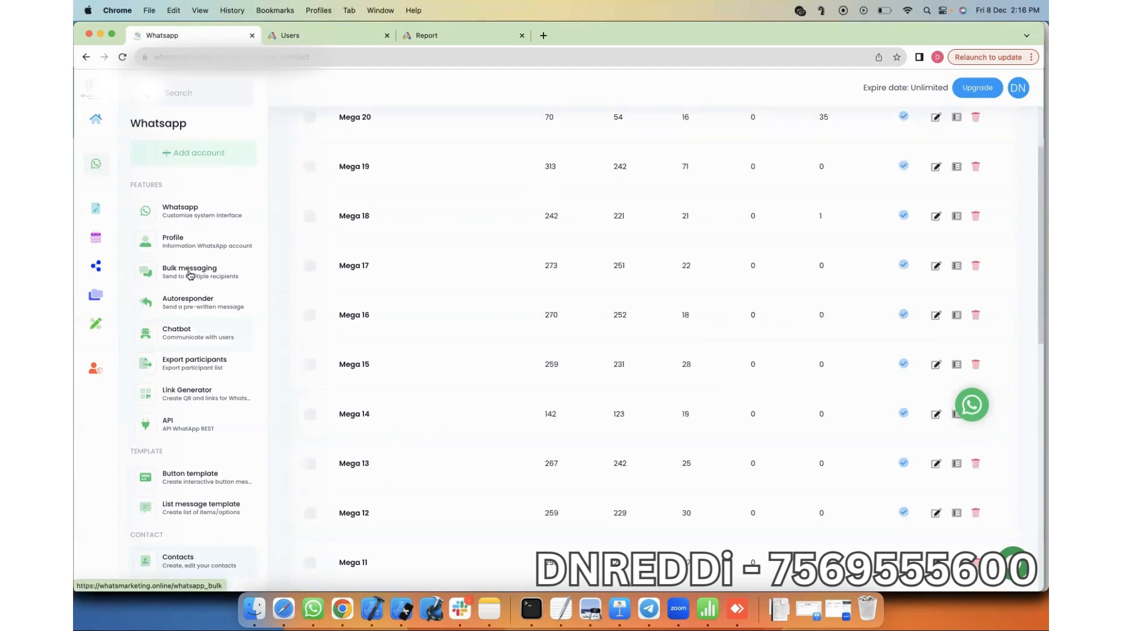
{"action": "left_click", "coordinate": [189, 274]}
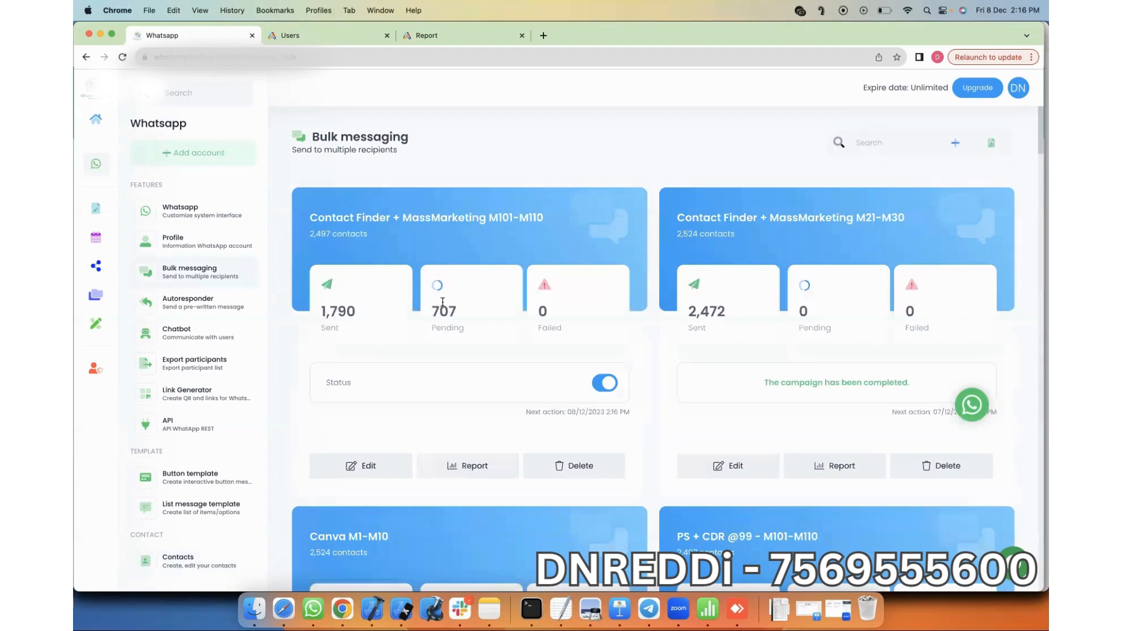
Step: Highlight the M101–M110 campaign's 1,790 sent, 707 pending and 2,497 total counts, then edit it
{"action": "double_click", "coordinate": [372, 312]}
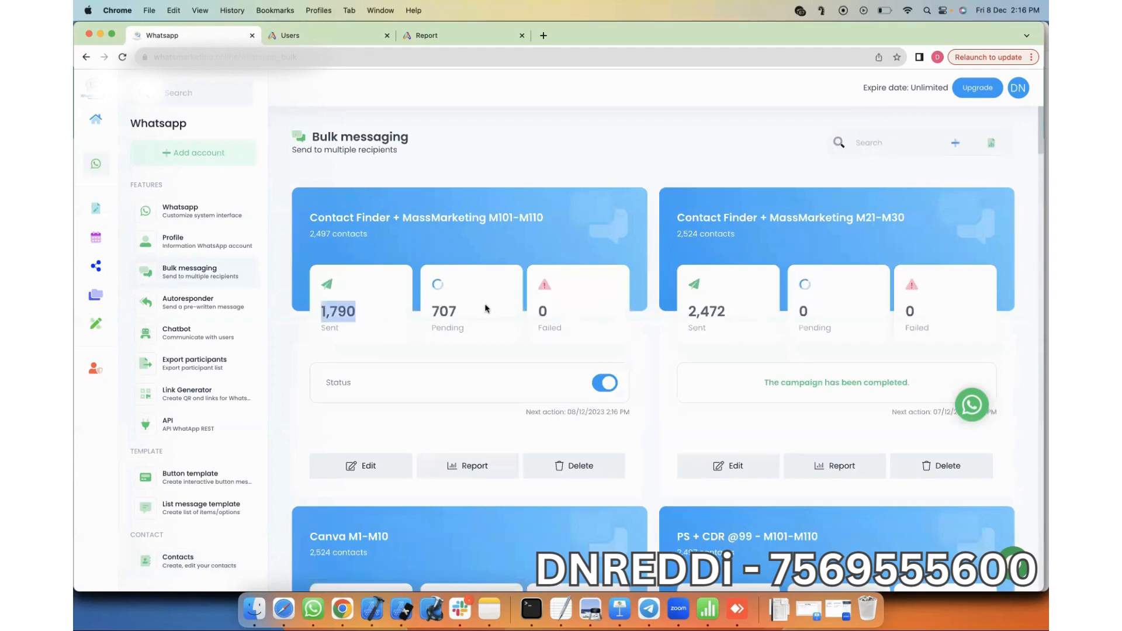
{"action": "double_click", "coordinate": [455, 312]}
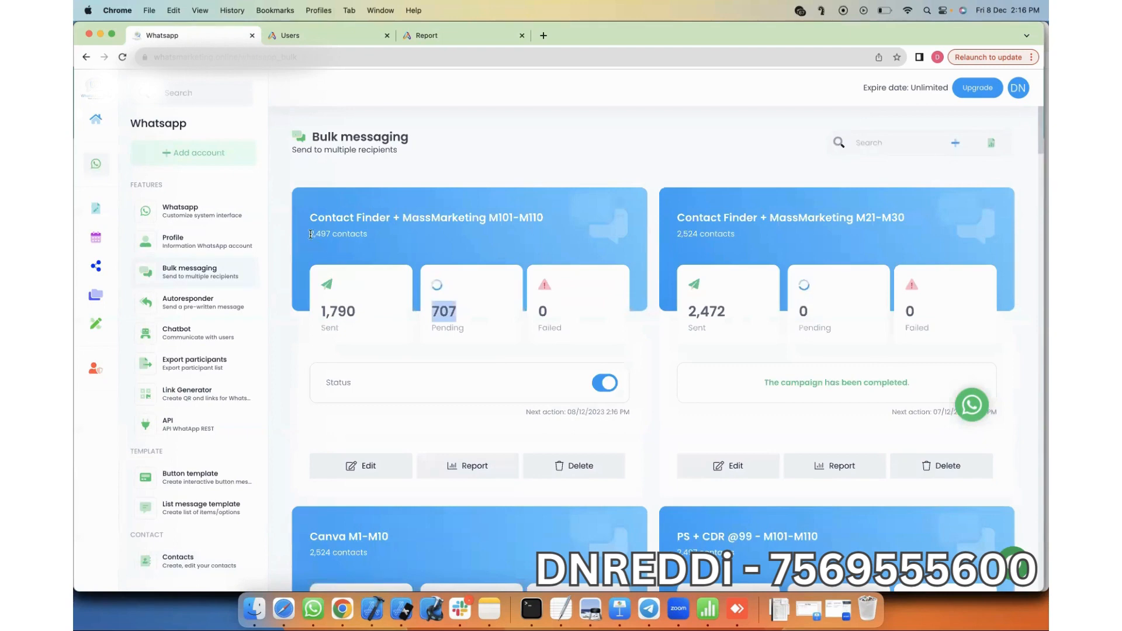
{"action": "left_click_drag", "start_coordinate": [310, 234], "coordinate": [330, 235]}
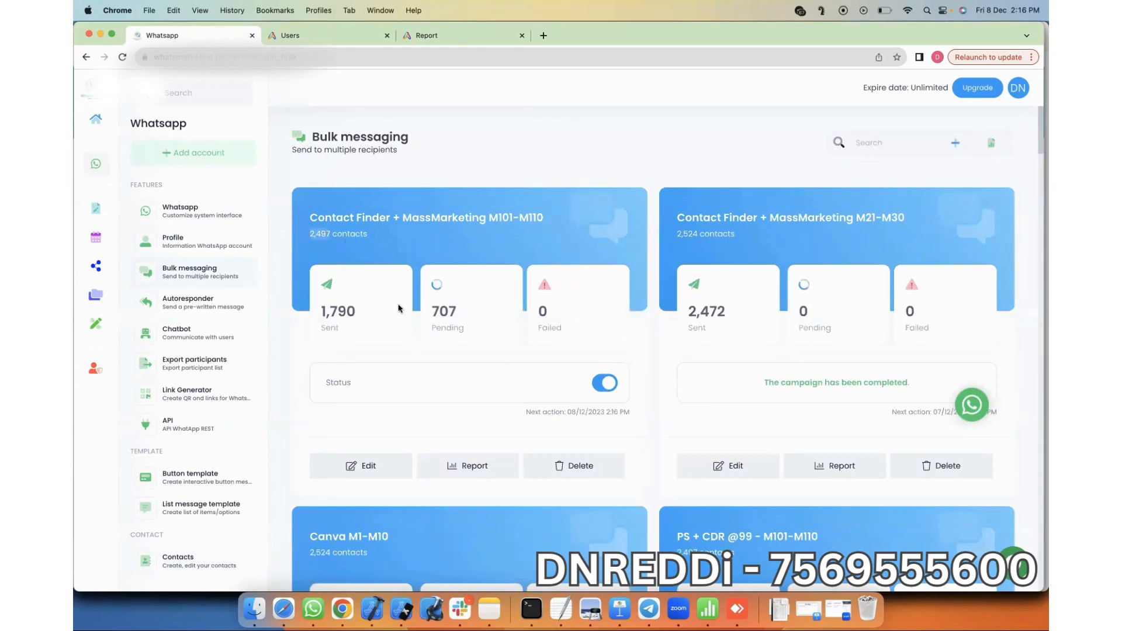
{"action": "left_click_drag", "start_coordinate": [321, 310], "coordinate": [347, 310]}
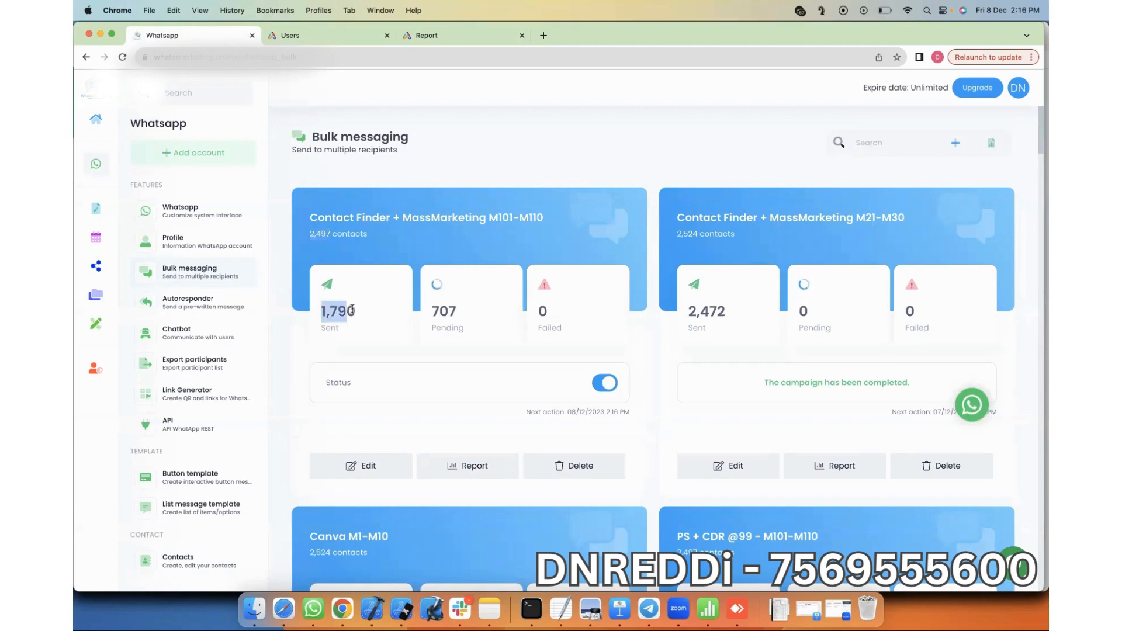
{"action": "left_click_drag", "start_coordinate": [432, 313], "coordinate": [458, 313]}
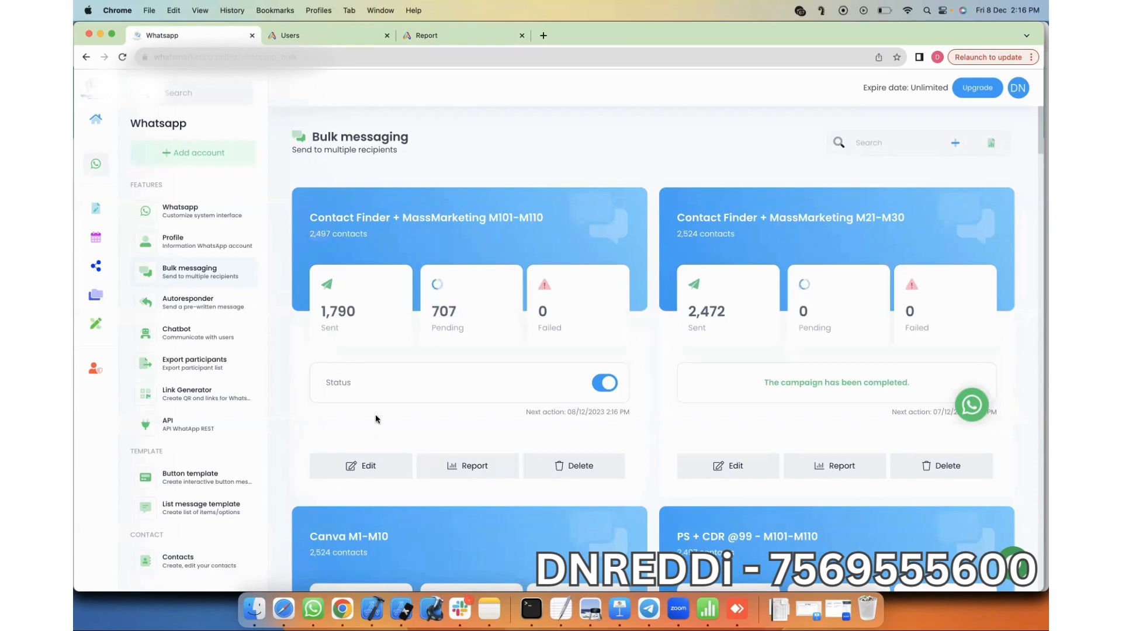
{"action": "left_click", "coordinate": [367, 466]}
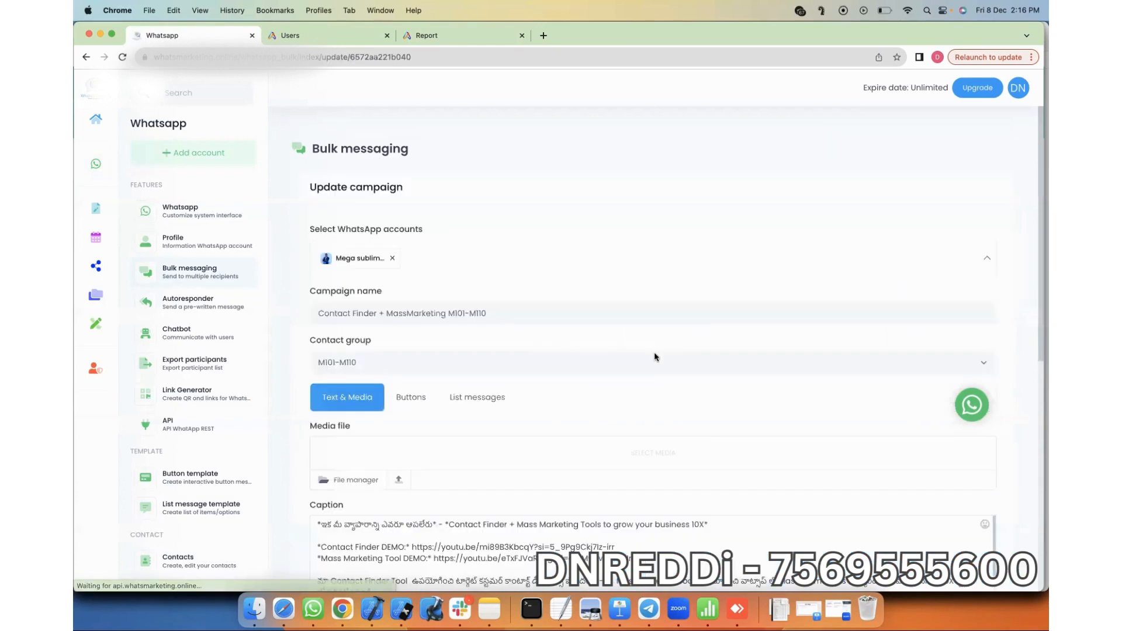
Step: Scroll the Update campaign form to review its caption and 08/12/2023 2:16 PM post time
{"action": "scroll", "coordinate": [655, 357], "scroll_direction": "down", "scroll_amount": 5}
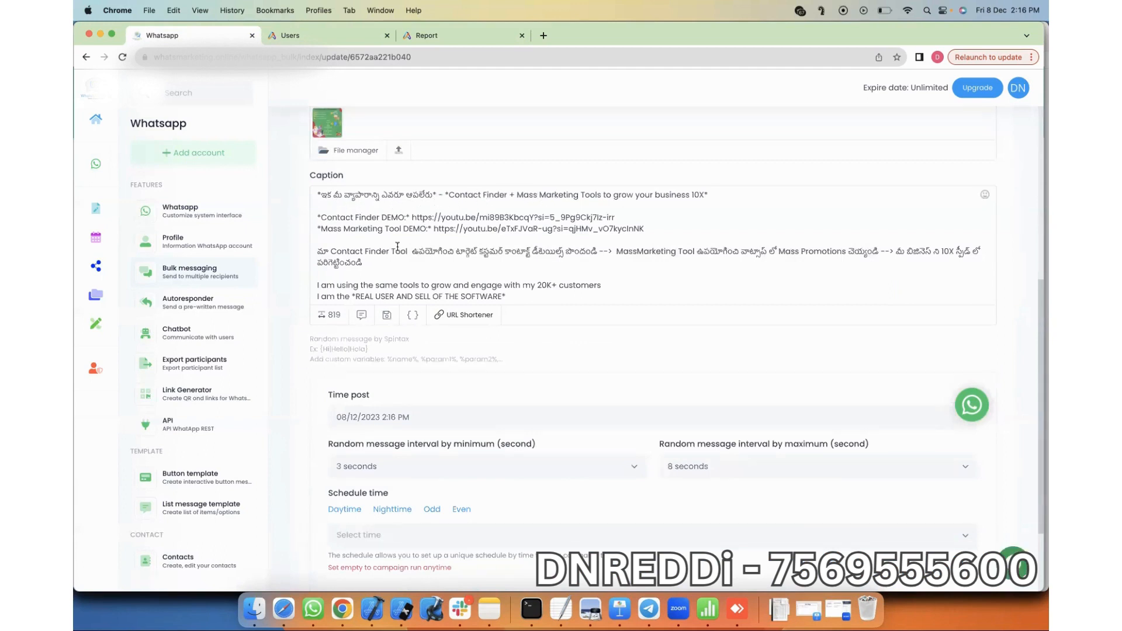
{"action": "key", "text": "super+Tab"}
{"action": "key", "text": "super+Tab"}
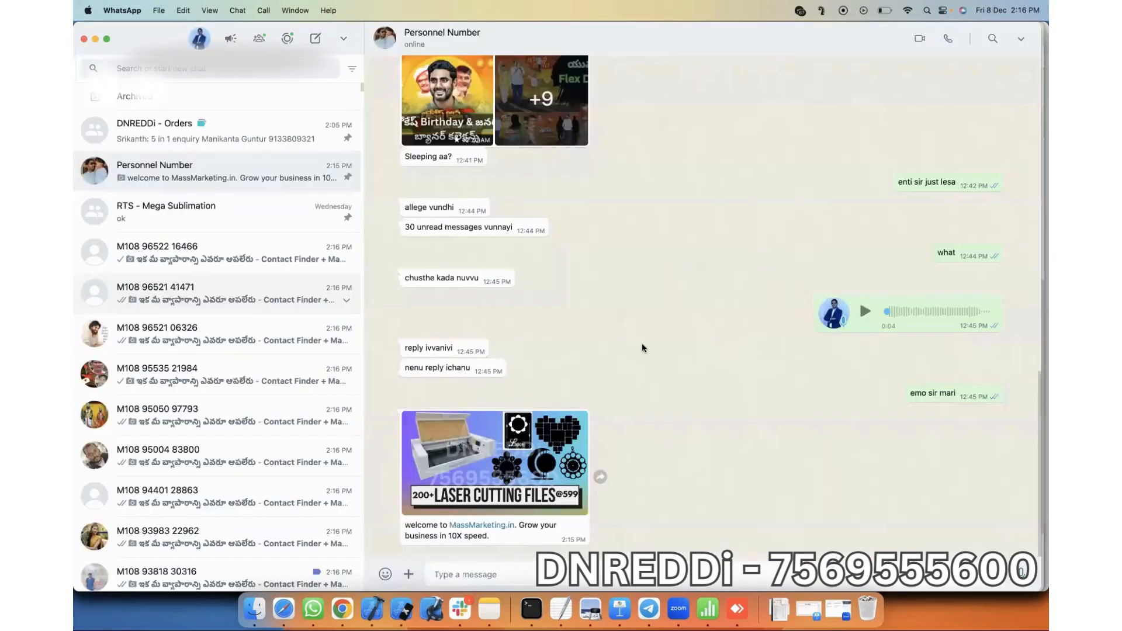
Step: Verify an M108 recipient's chat shows the Contact Finder image and caption, then open the WhatsApp report overview
{"action": "left_click", "coordinate": [234, 293]}
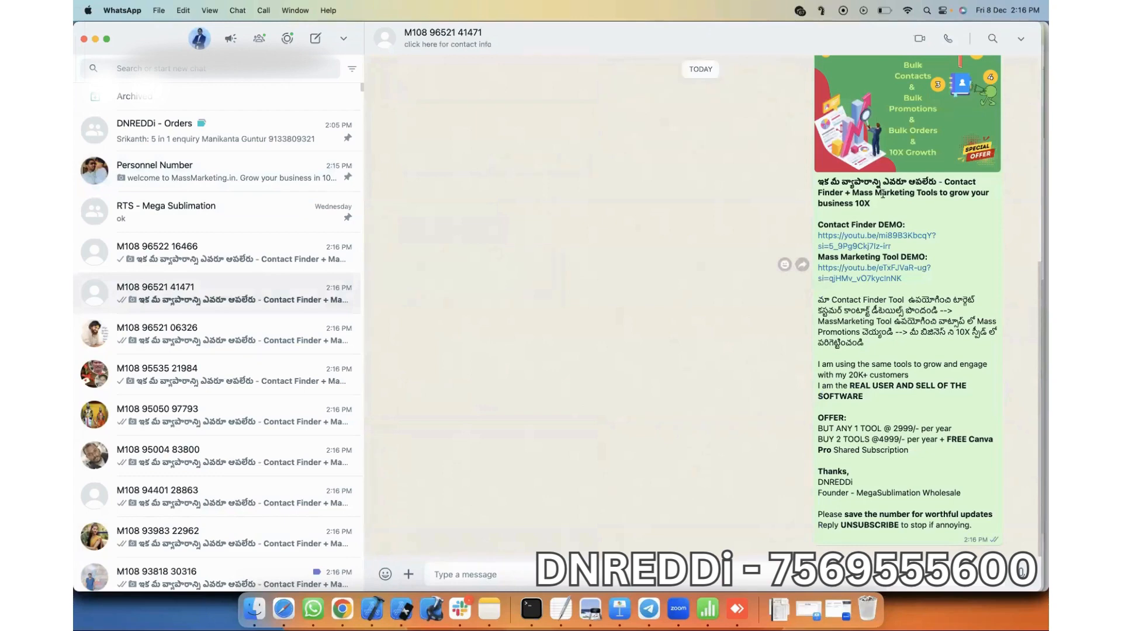
{"action": "left_click_drag", "start_coordinate": [852, 193], "coordinate": [903, 209]}
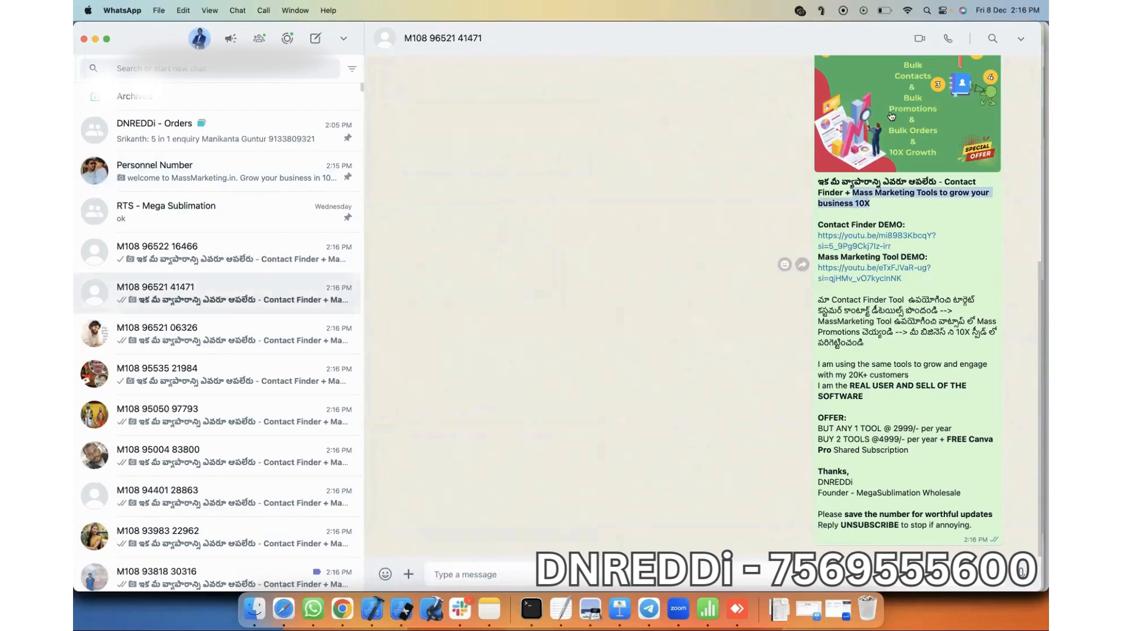
{"action": "scroll", "coordinate": [898, 187], "scroll_direction": "up", "scroll_amount": 3}
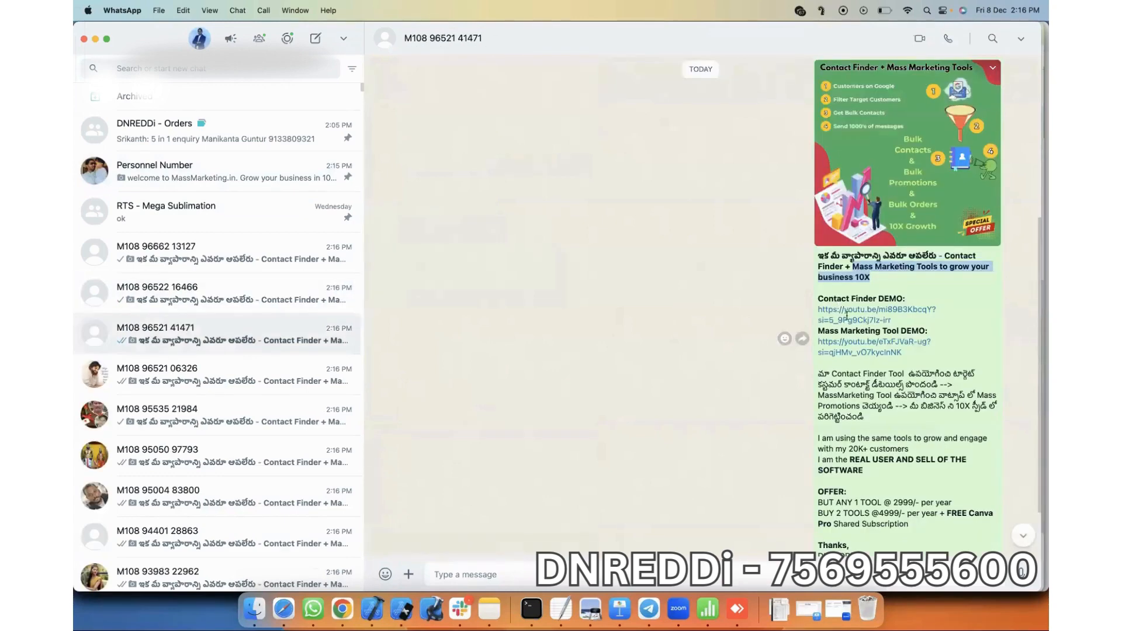
{"action": "scroll", "coordinate": [847, 309], "scroll_direction": "down", "scroll_amount": 3}
{"action": "scroll", "coordinate": [873, 175], "scroll_direction": "up", "scroll_amount": 3}
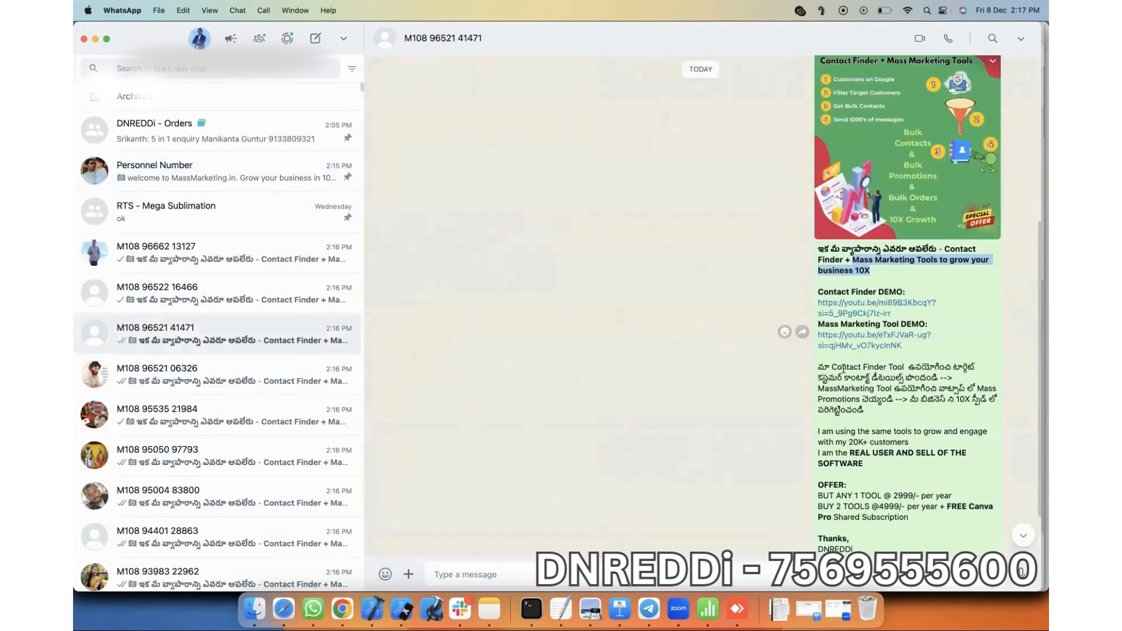
{"action": "scroll", "coordinate": [844, 368], "scroll_direction": "down", "scroll_amount": 2}
{"action": "scroll", "coordinate": [832, 233], "scroll_direction": "down", "scroll_amount": 1}
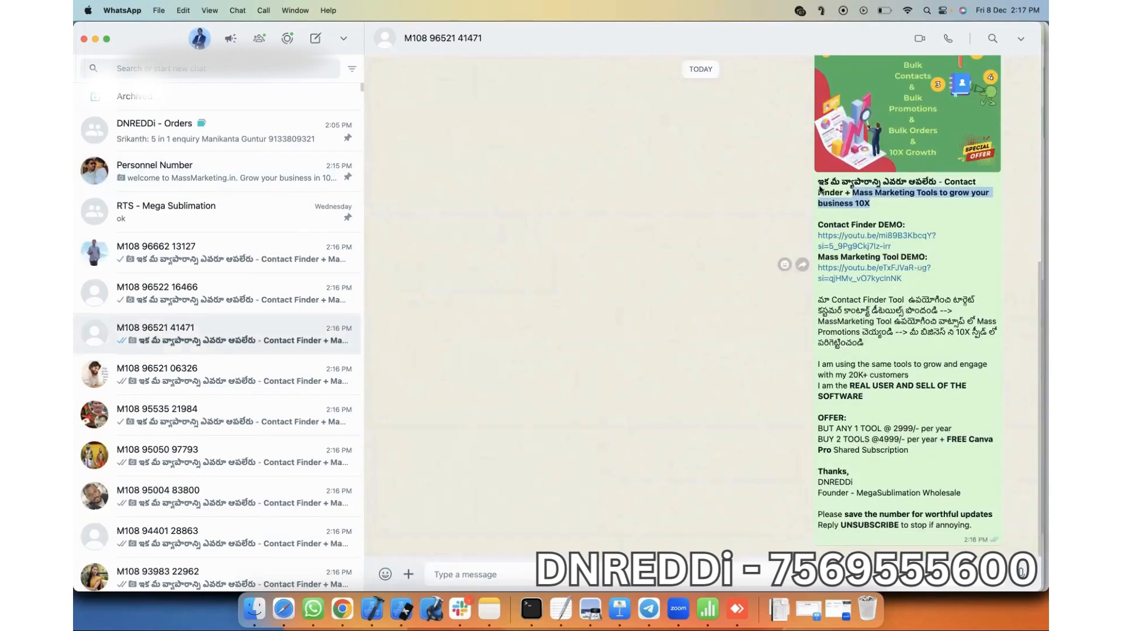
{"action": "left_click_drag", "start_coordinate": [818, 182], "coordinate": [979, 530]}
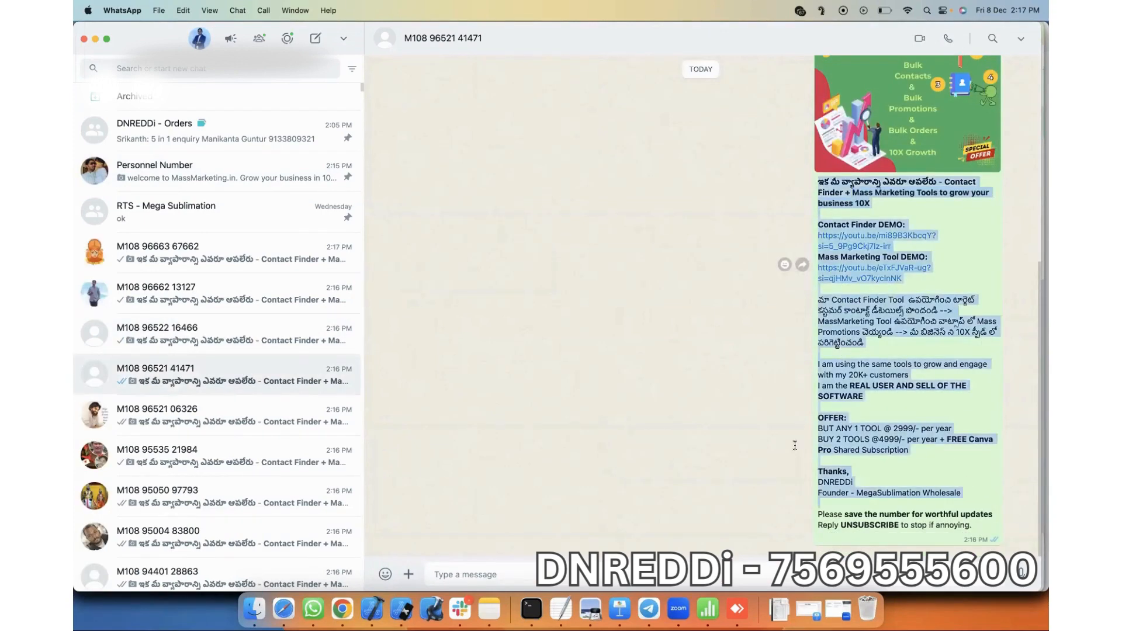
{"action": "left_click", "coordinate": [759, 435]}
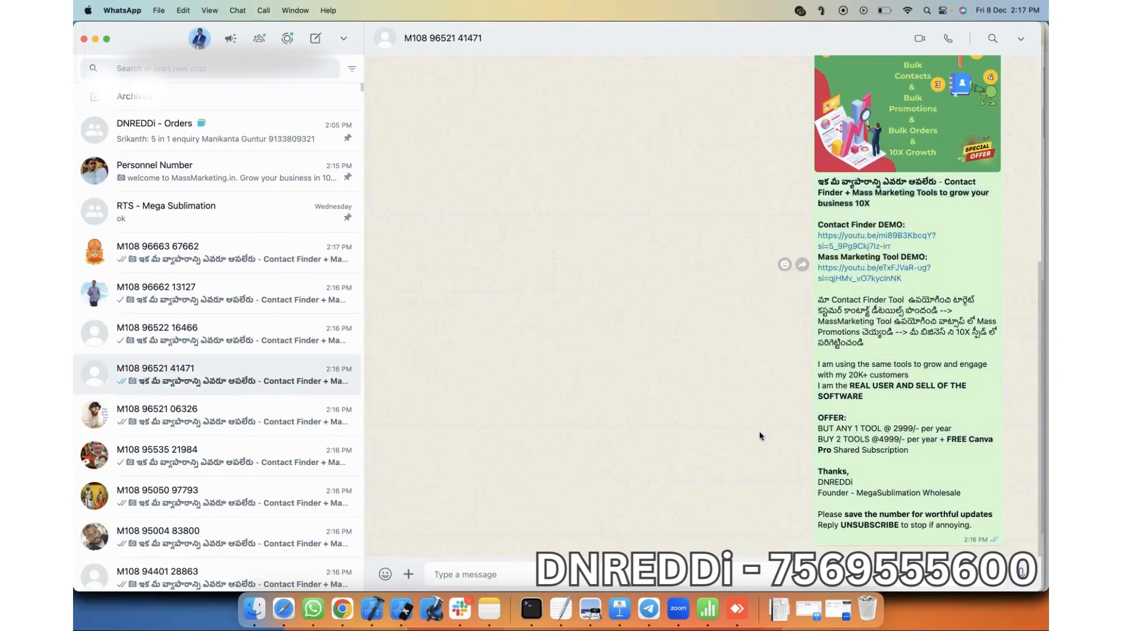
{"action": "key", "text": "super+Tab"}
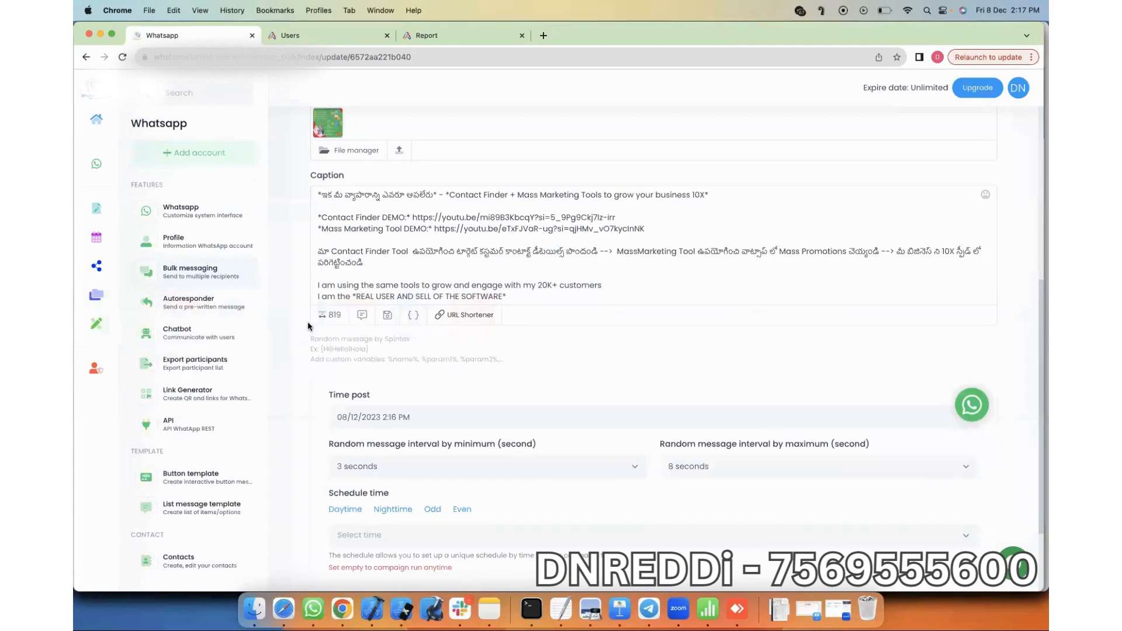
{"action": "left_click", "coordinate": [100, 168]}
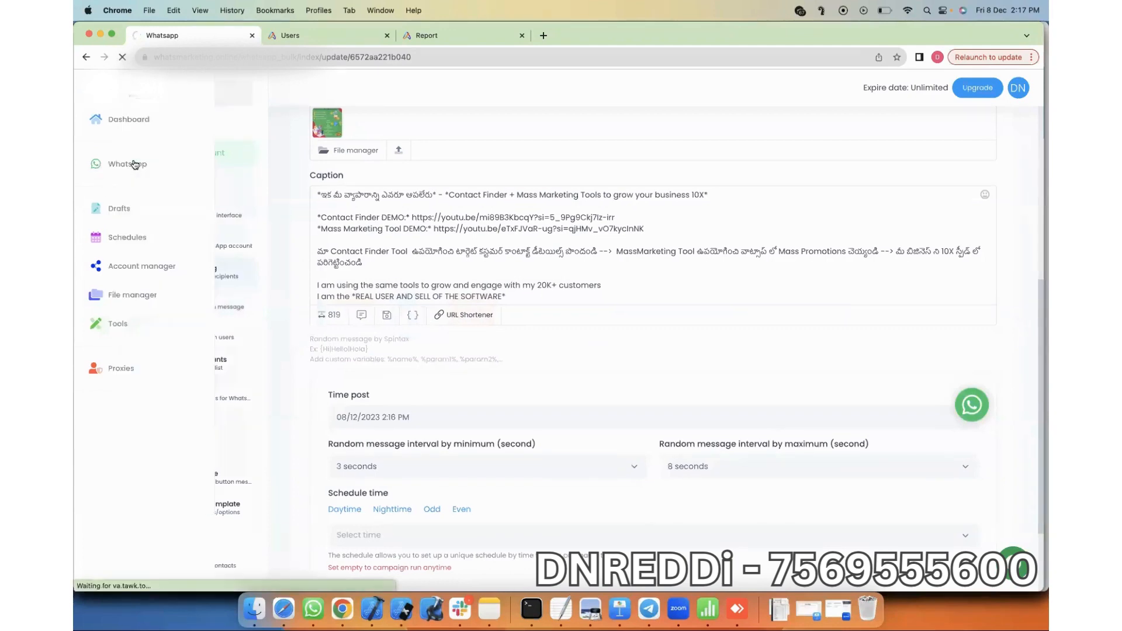